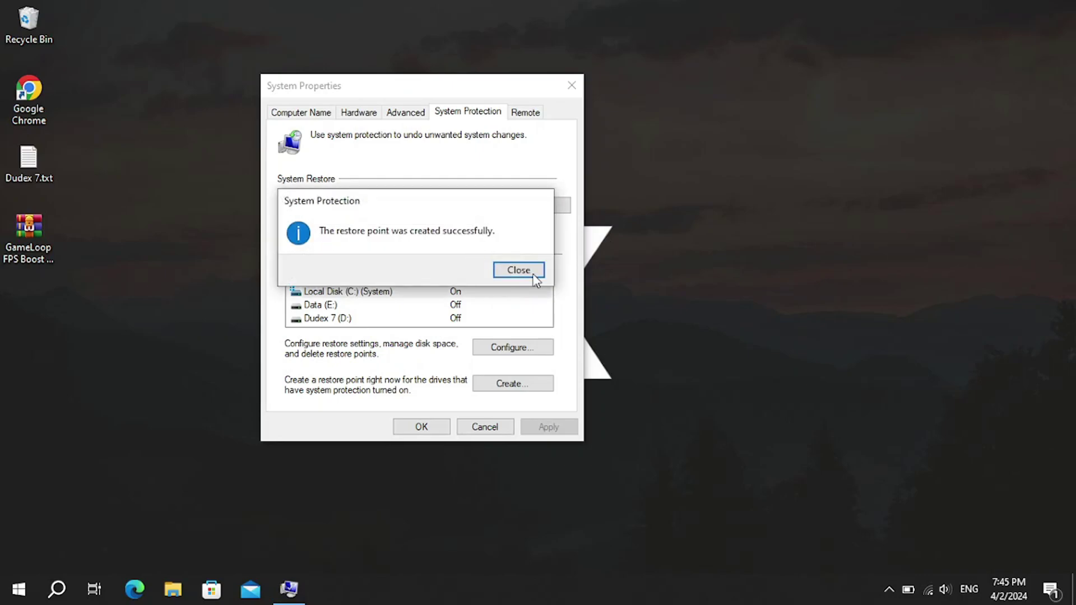
Dismiss the restore point confirmation and close System Properties
click(527, 278)
click(427, 432)
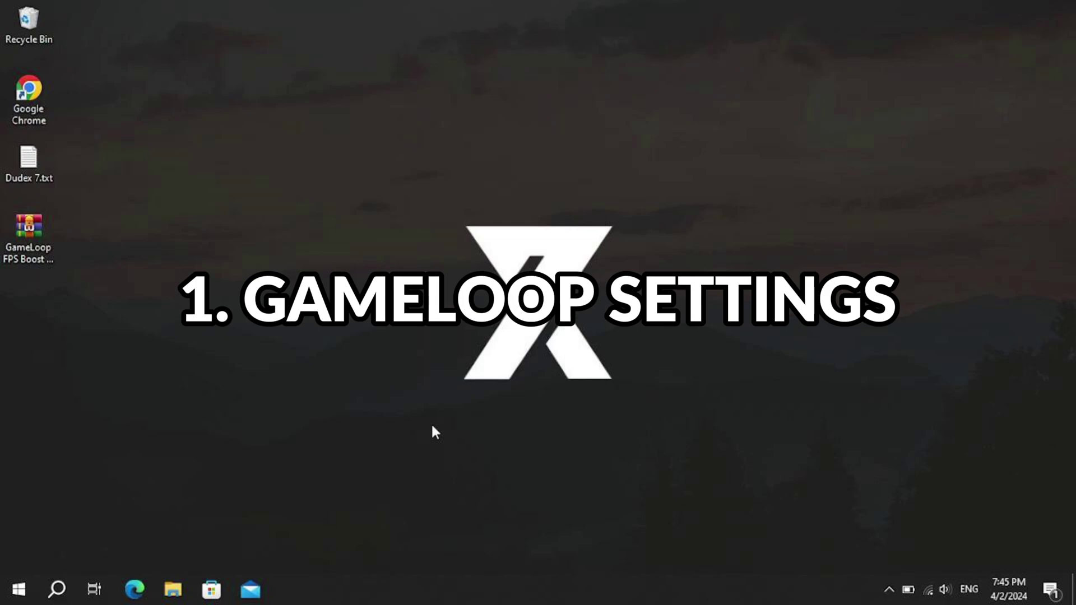
Launch GameLoop and open its settings
key(super)
text(game)
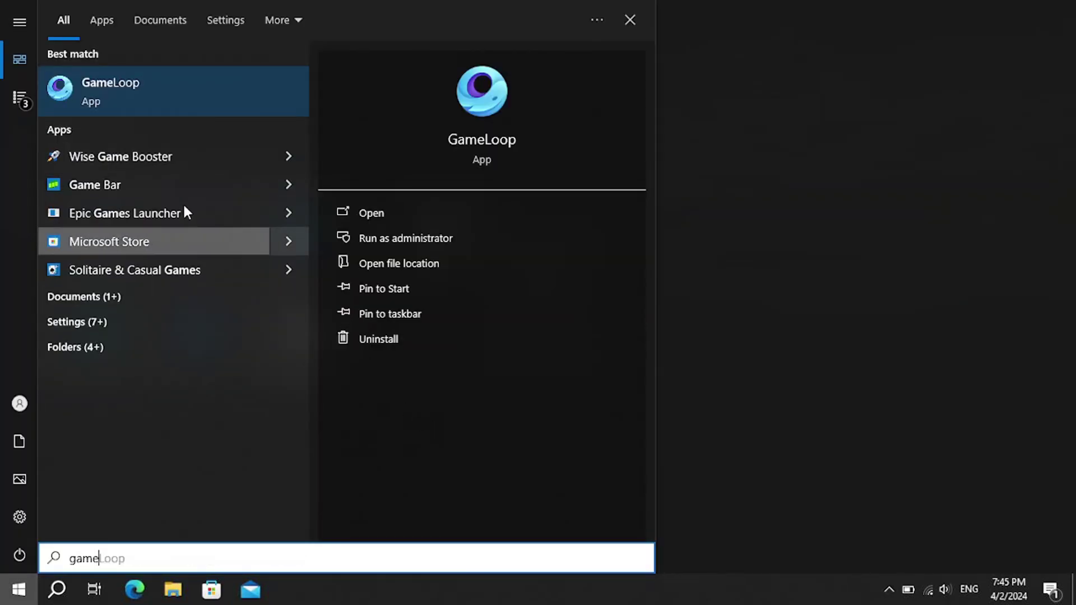
click(133, 105)
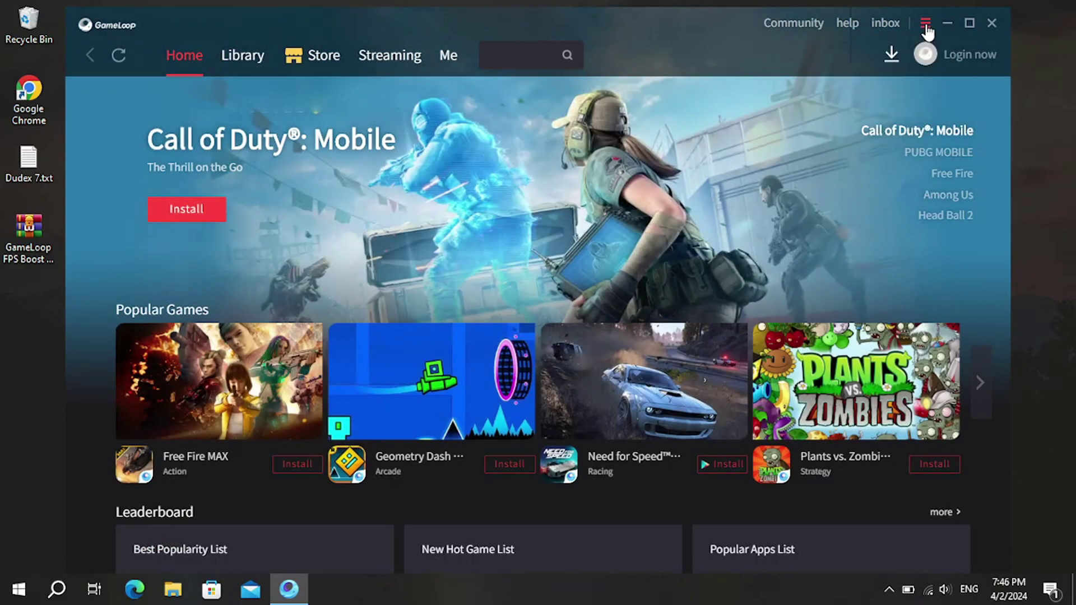
click(926, 26)
click(868, 101)
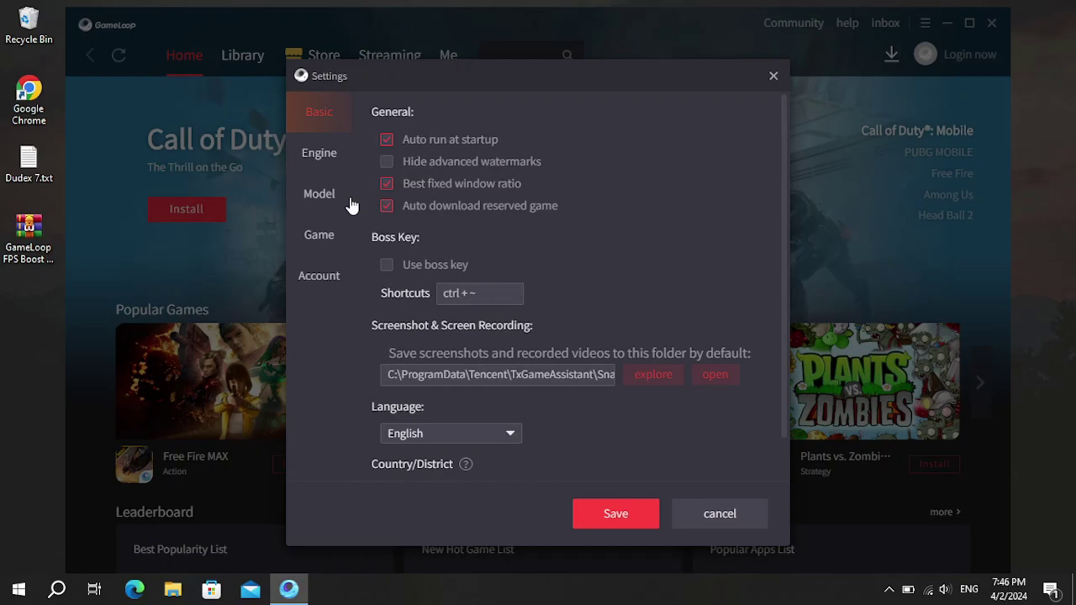
In the Engine settings, enable rendering cache, global rendering cache, discrete graphics card priority and rendering optimization
click(314, 160)
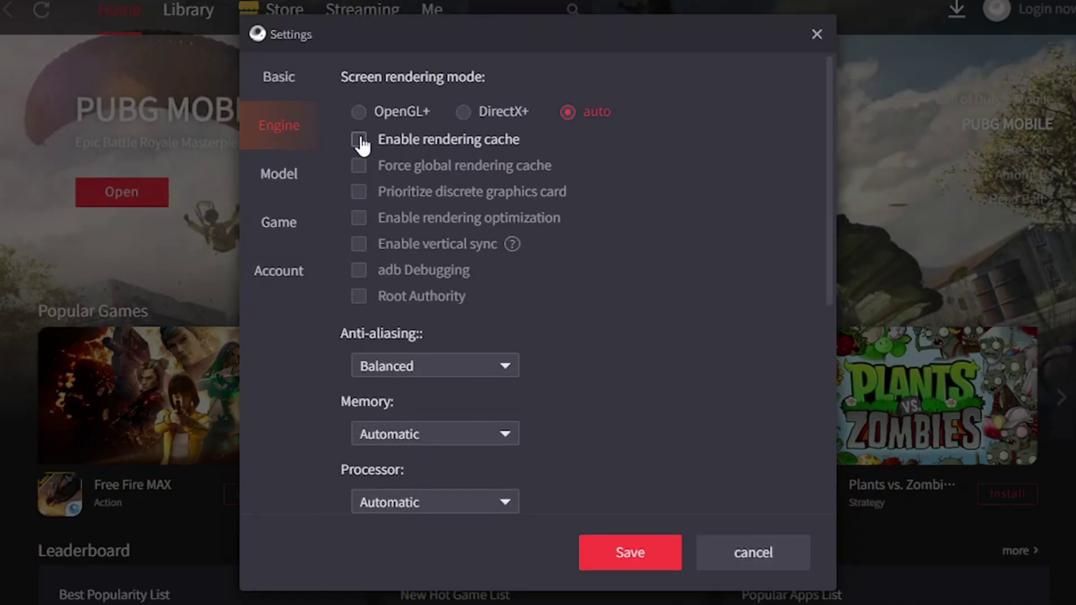
click(359, 140)
click(361, 166)
click(360, 193)
click(360, 217)
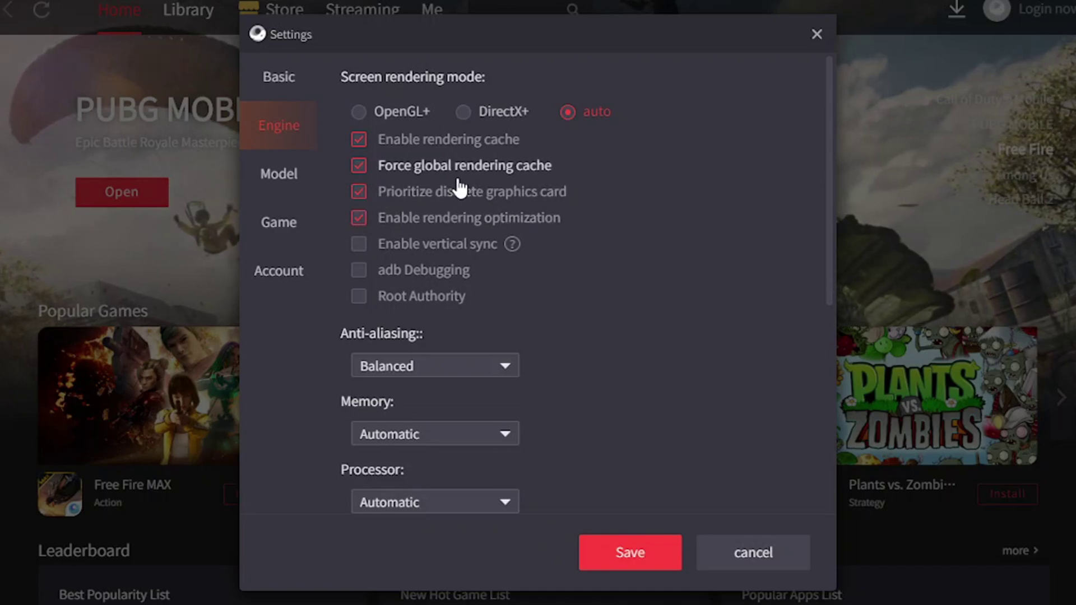
Set the engine's anti-aliasing to Off
scroll(459, 213, down, 2)
scroll(445, 244, down, 2)
click(415, 179)
click(404, 179)
click(387, 173)
click(391, 171)
click(425, 174)
click(375, 212)
Set the engine's memory allocation to 4096M
click(483, 250)
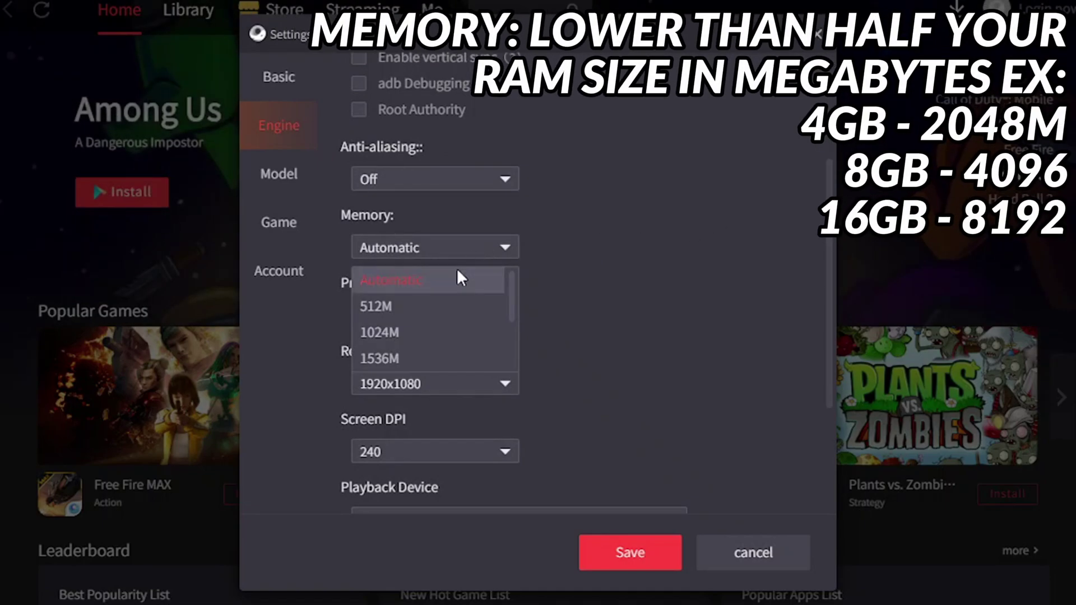
scroll(447, 290, down, 1)
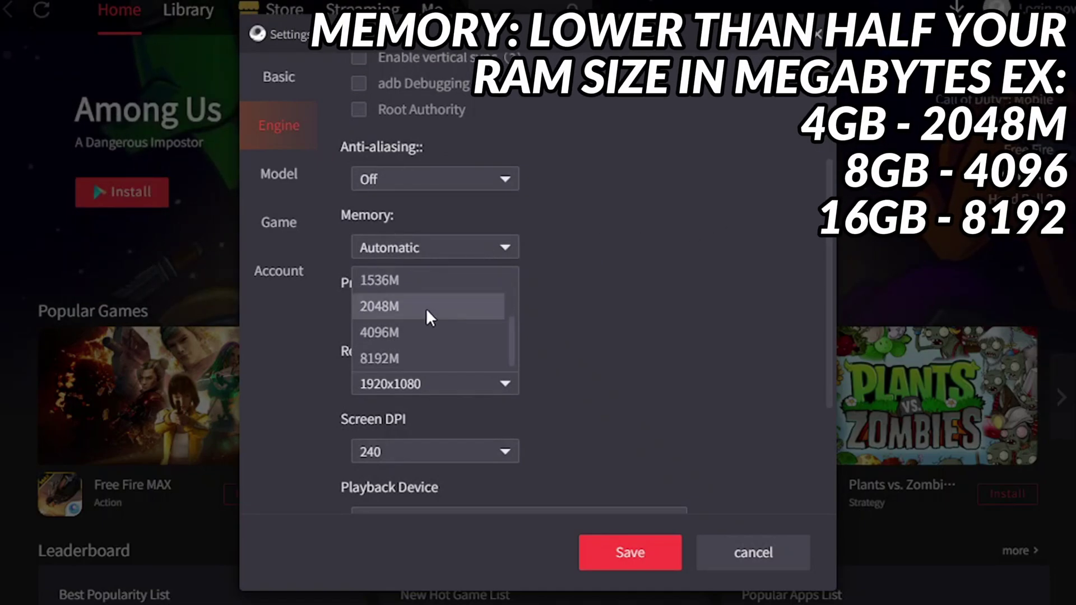
click(408, 332)
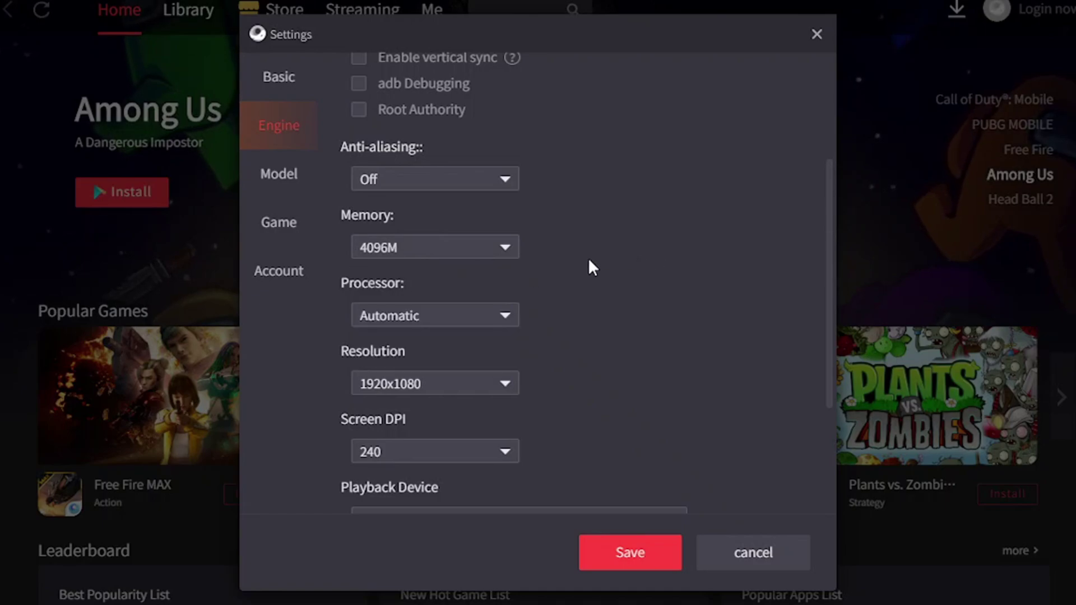
click(496, 242)
click(589, 238)
Set the engine's processor count to 4 and its resolution to 1024x576
click(500, 318)
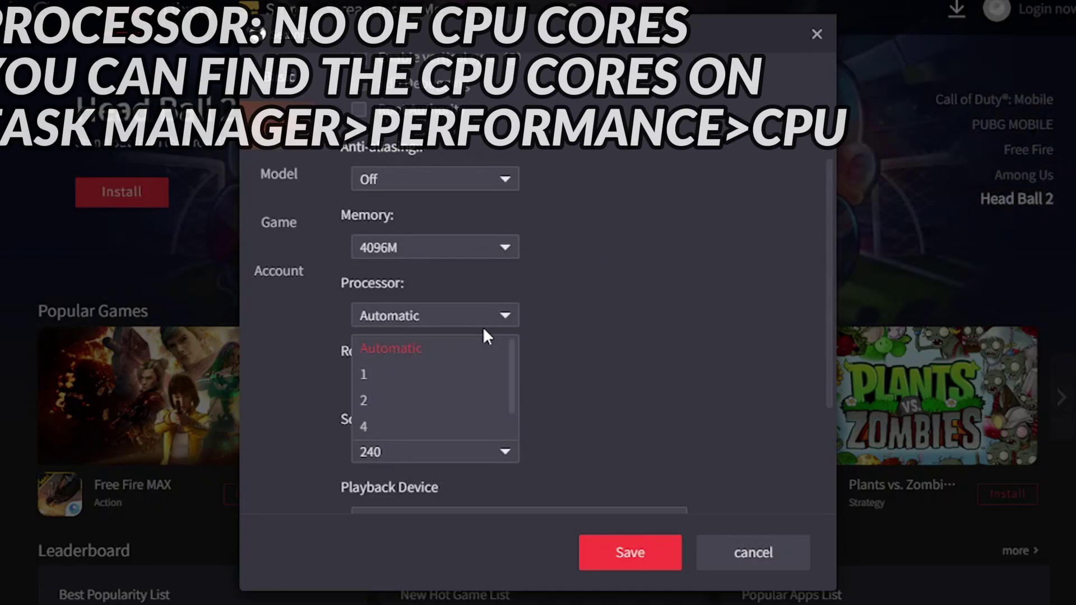
scroll(444, 354, down, 1)
click(399, 402)
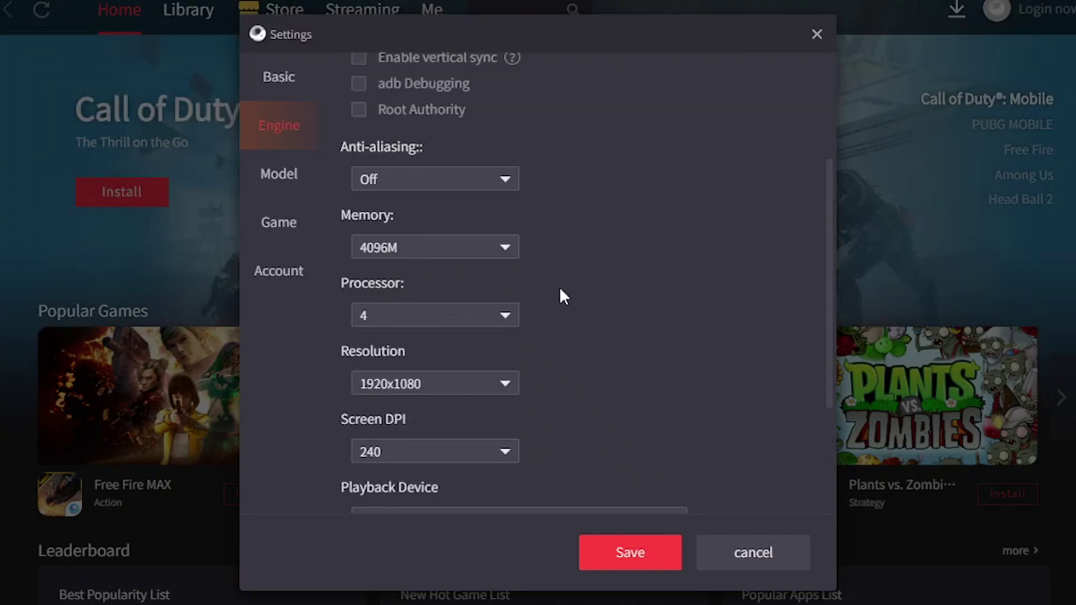
scroll(555, 283, down, 4)
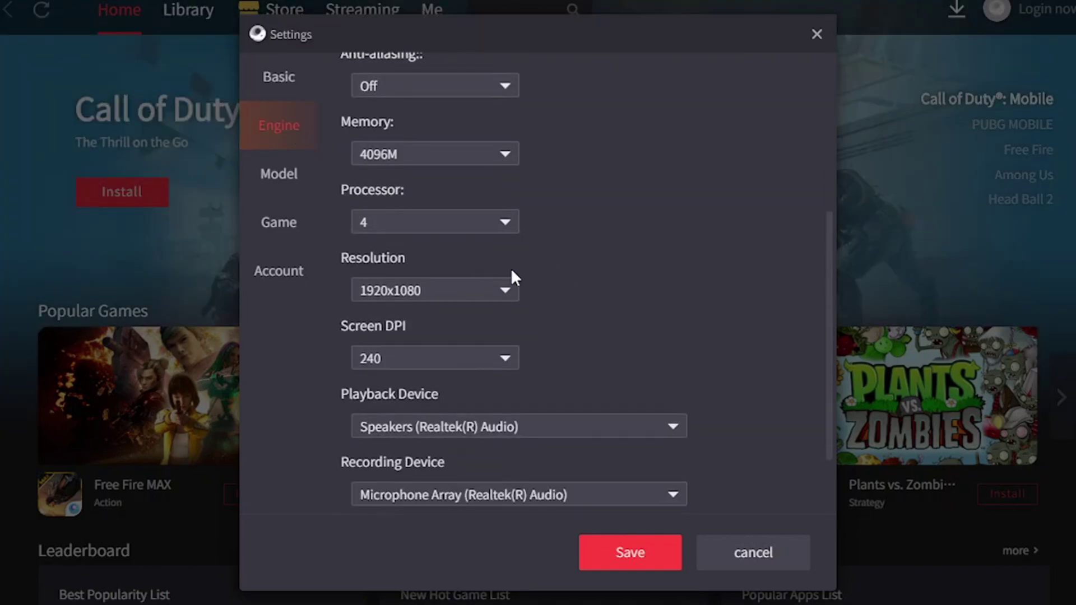
click(409, 202)
click(402, 232)
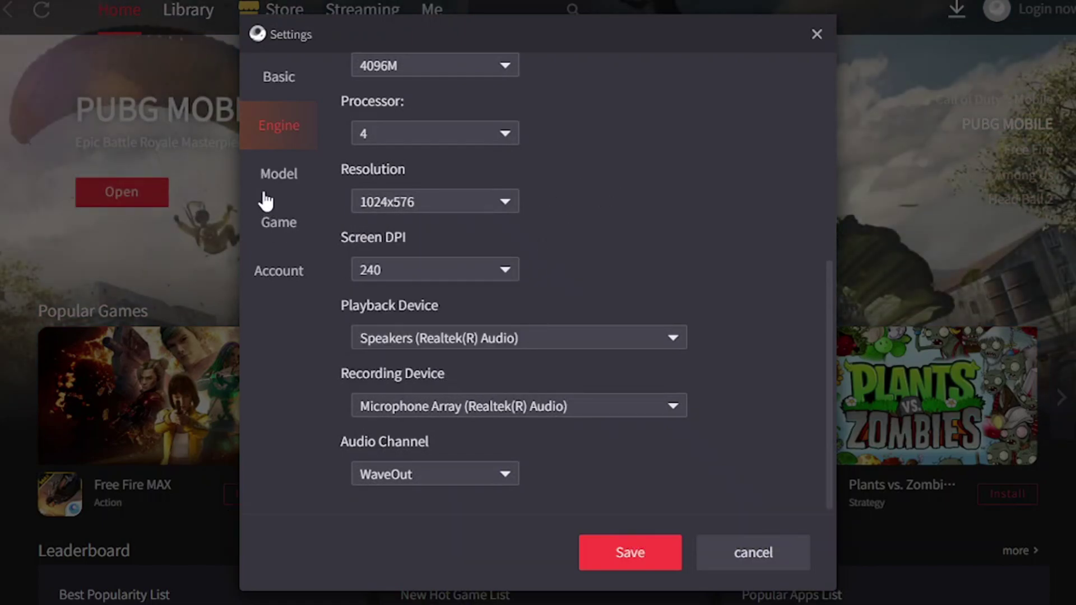
Set PUBG MOBILE to SD 720P definition, Smooth graphics quality and 90 FPS, then save the settings and close GameLoop
click(274, 223)
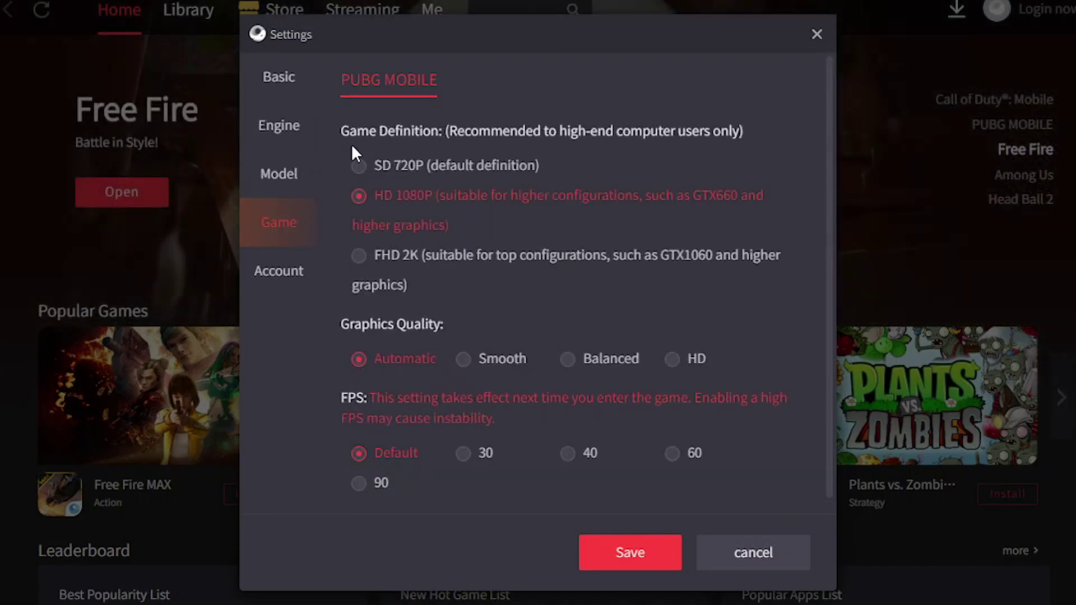
click(360, 164)
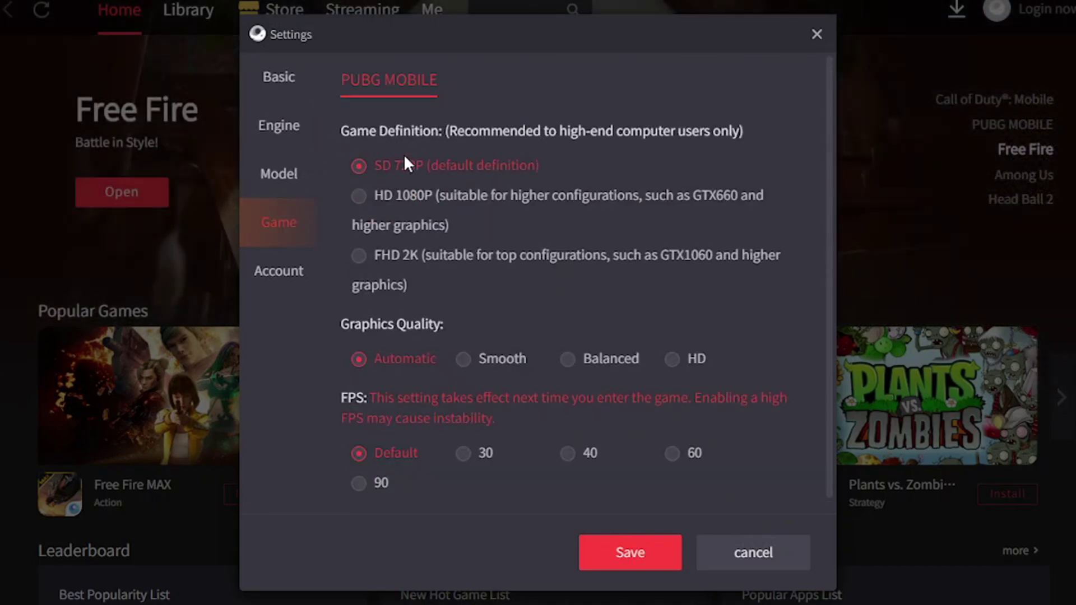
click(466, 359)
click(360, 484)
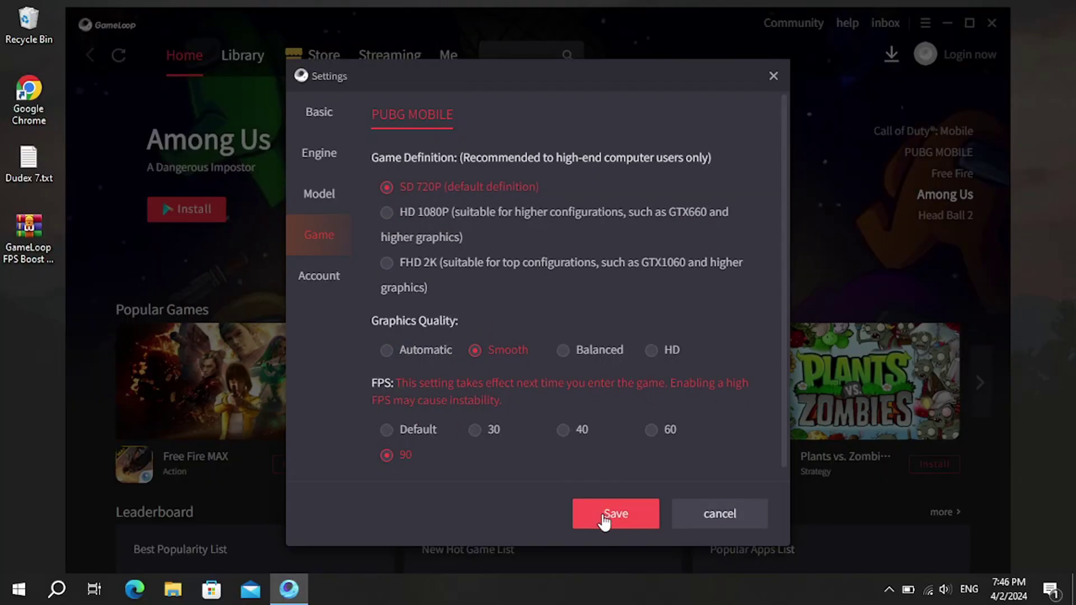
click(625, 552)
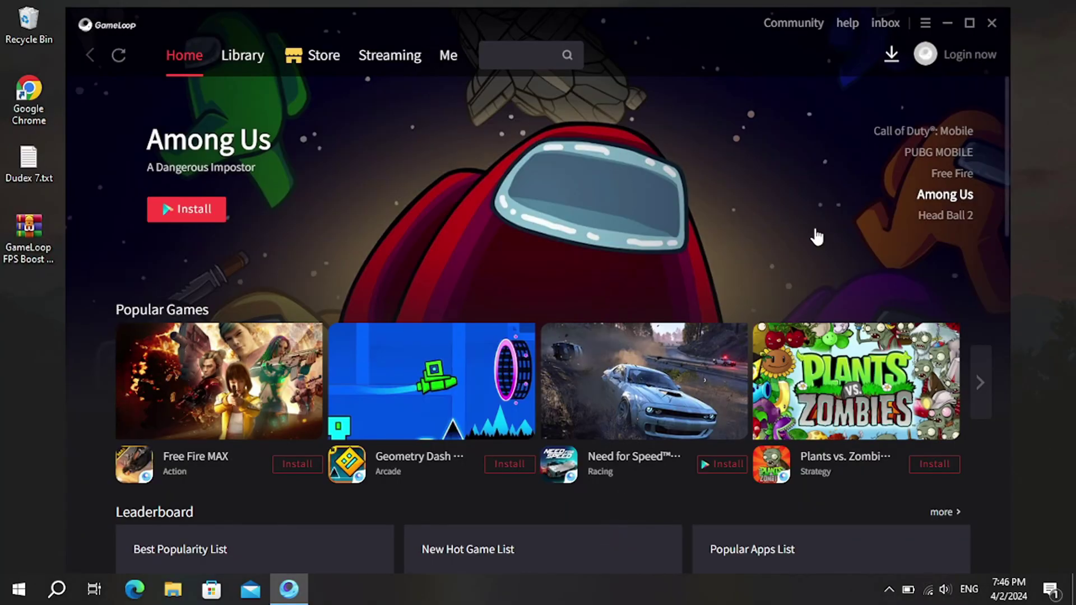
click(989, 22)
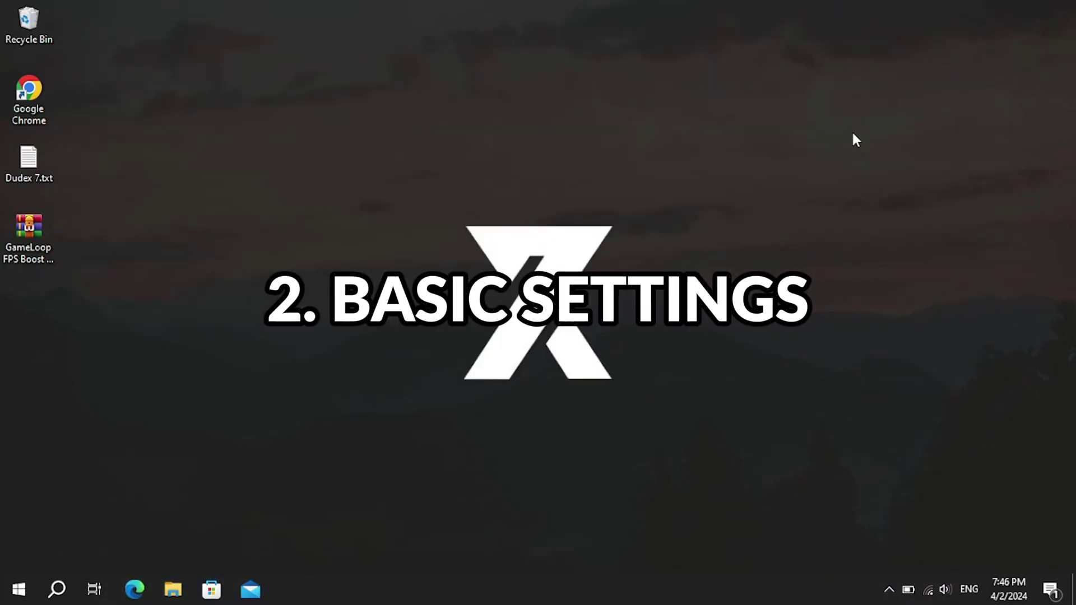
Turn off Game Bar in the Windows Gaming settings and close Settings
key(super)
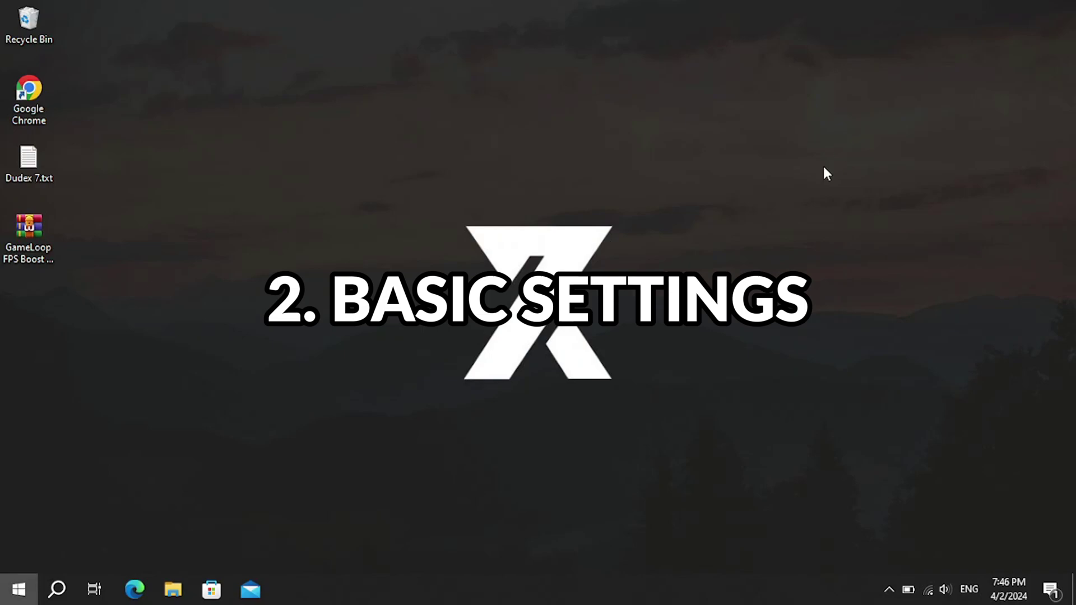
click(19, 517)
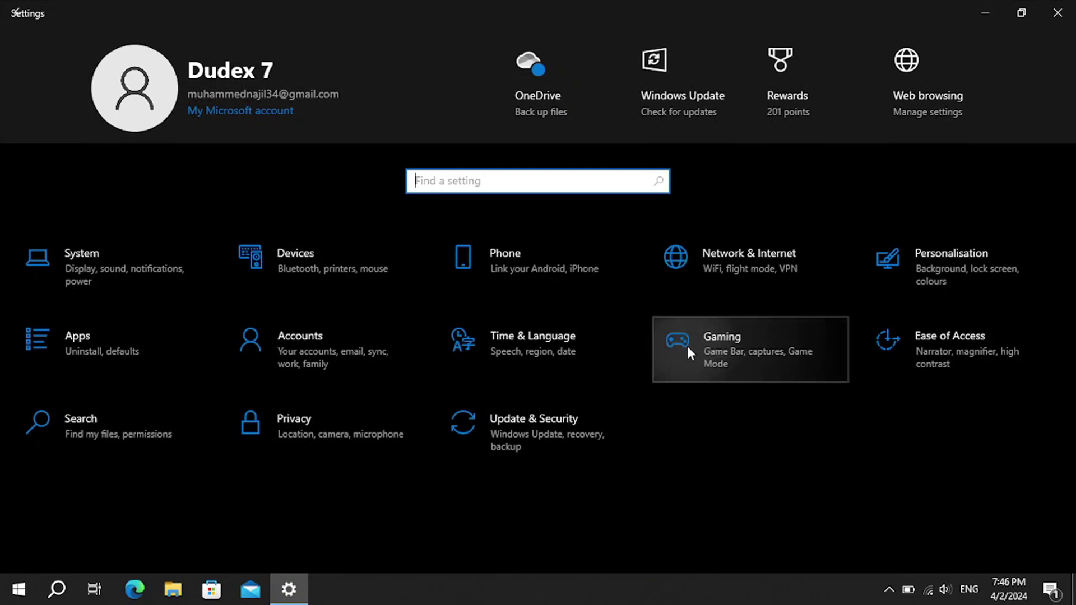
click(693, 344)
click(298, 182)
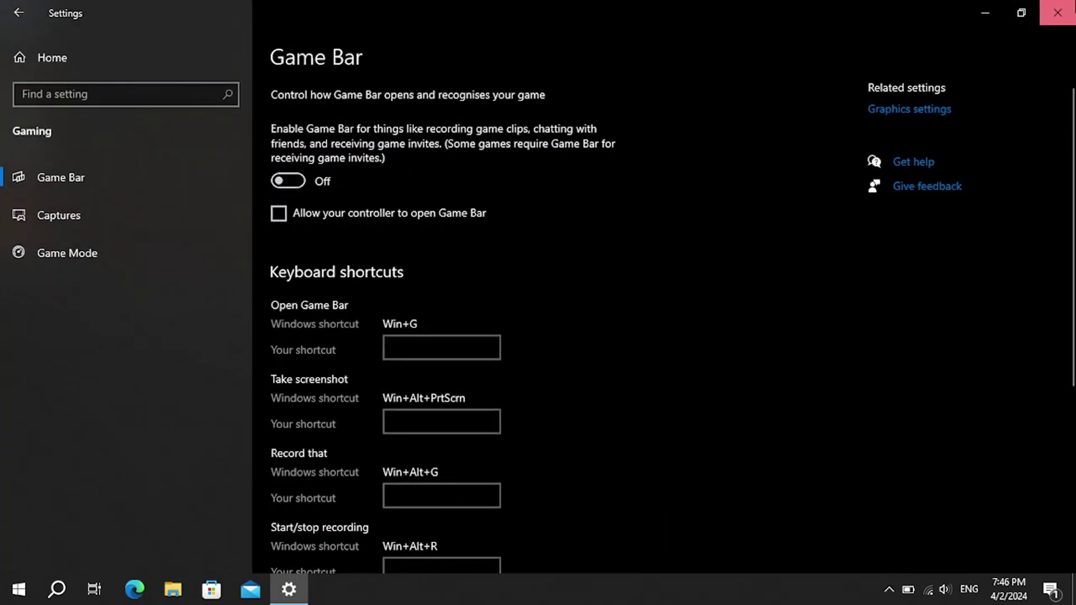
click(1058, 12)
Open the advanced boot options in System Configuration
key(super)
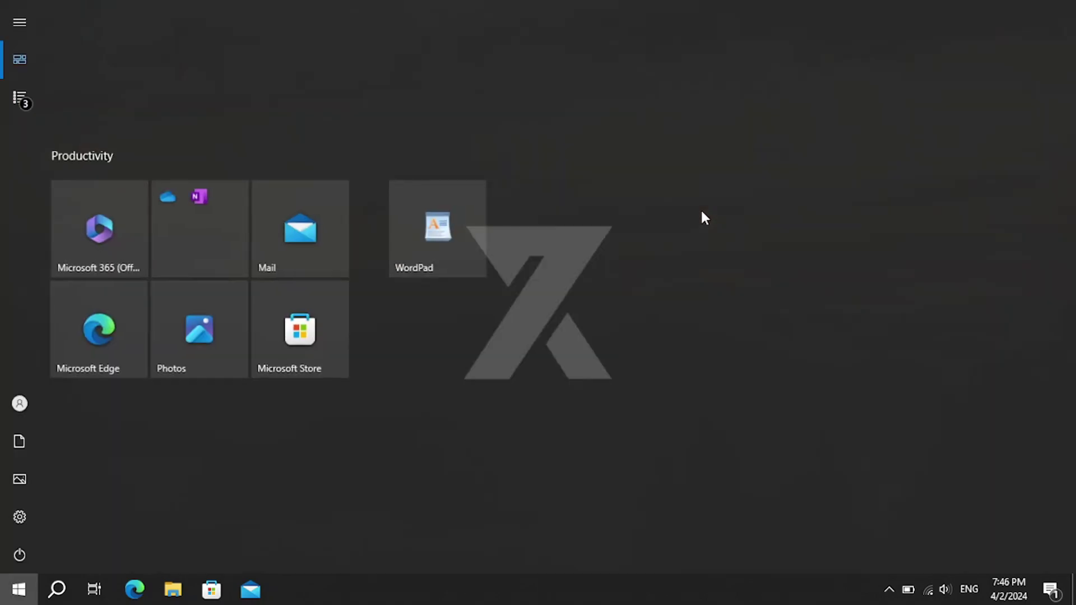
text(syste)
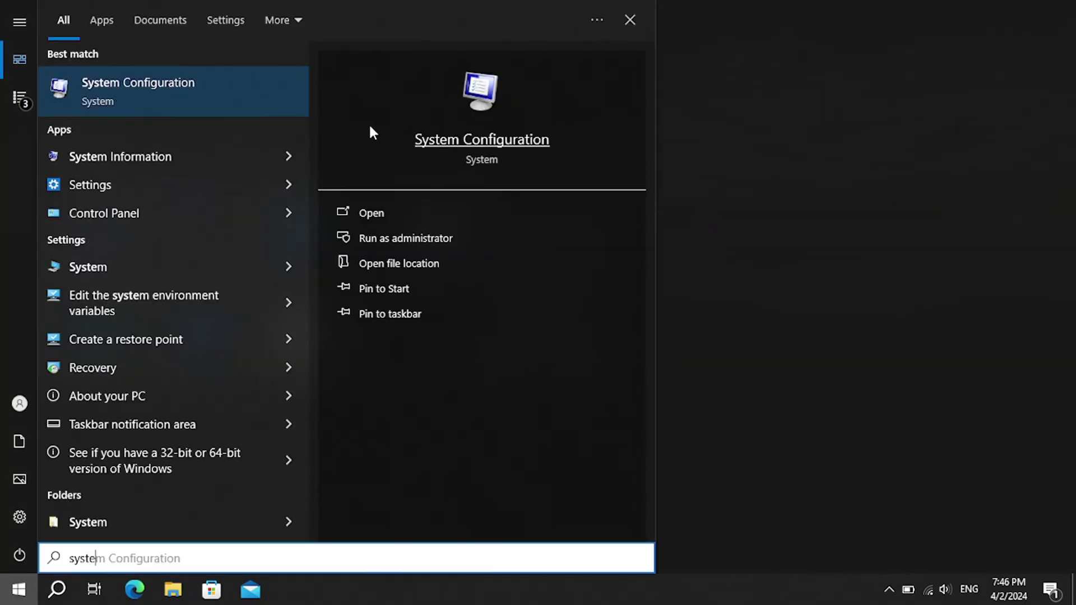
click(205, 106)
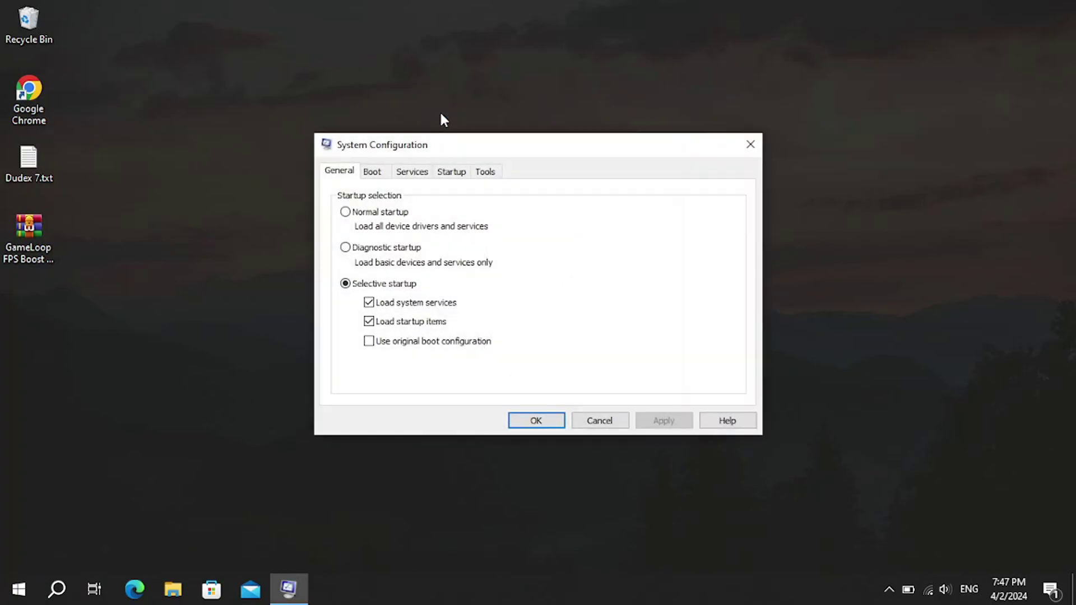
click(372, 172)
click(411, 286)
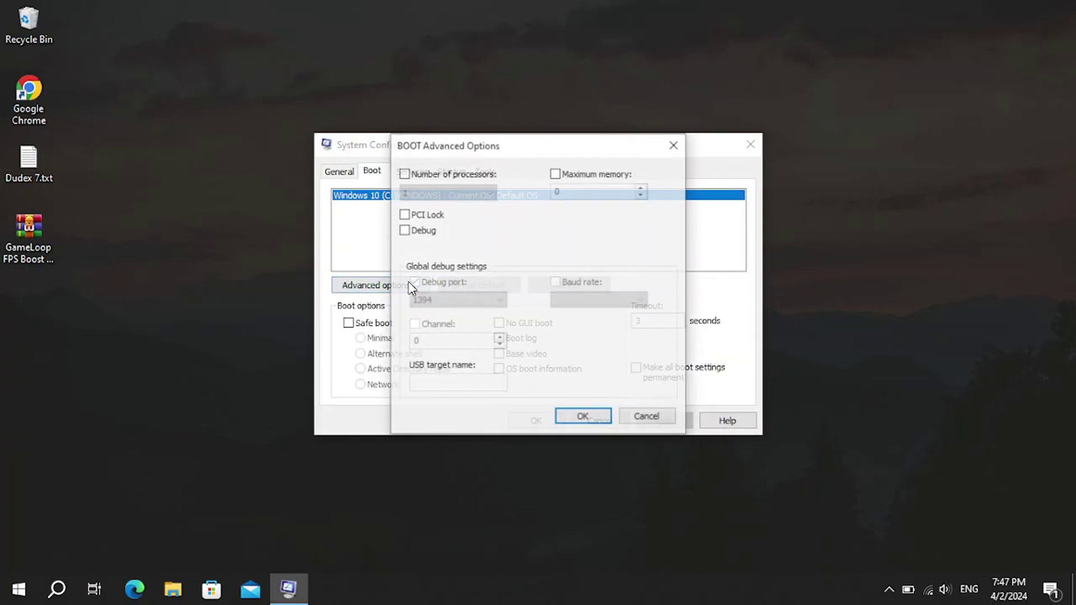
Set the number of boot processors to 8, apply the change and exit System Configuration without restarting
click(405, 175)
click(424, 195)
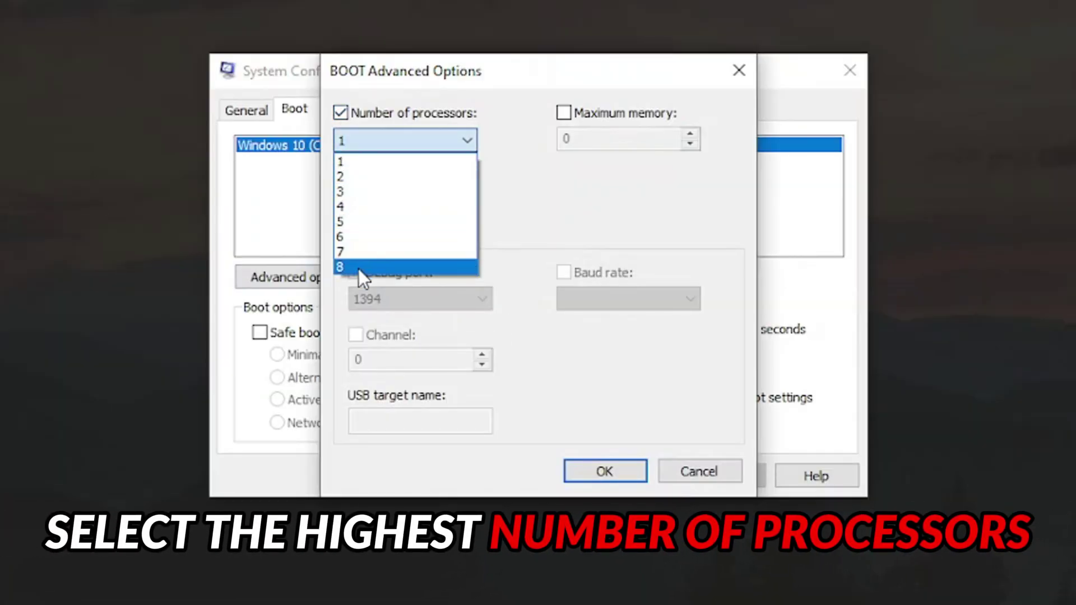
click(358, 268)
click(601, 475)
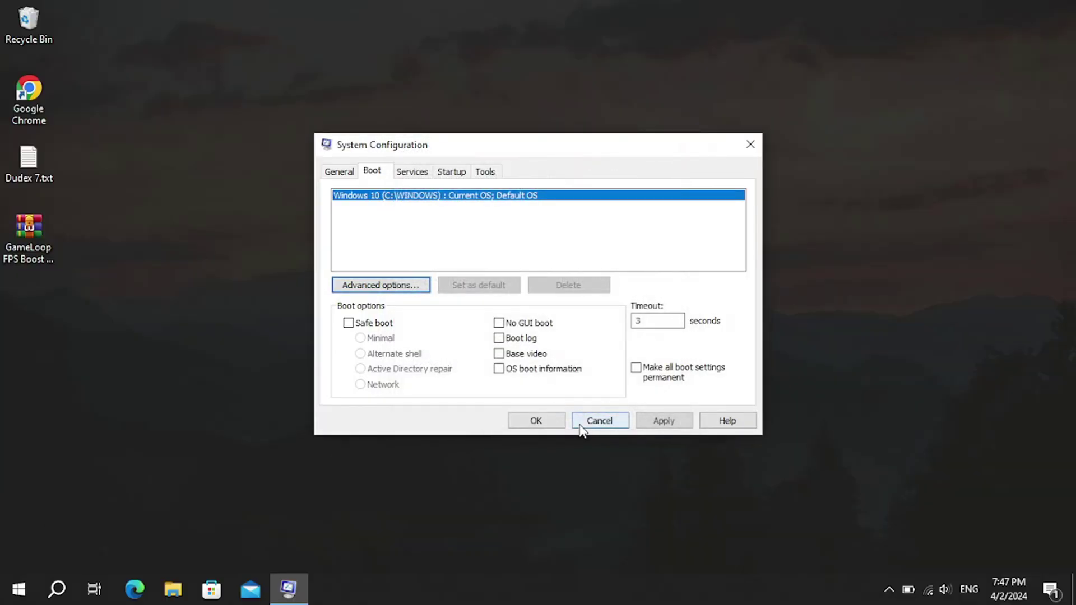
click(664, 423)
click(550, 421)
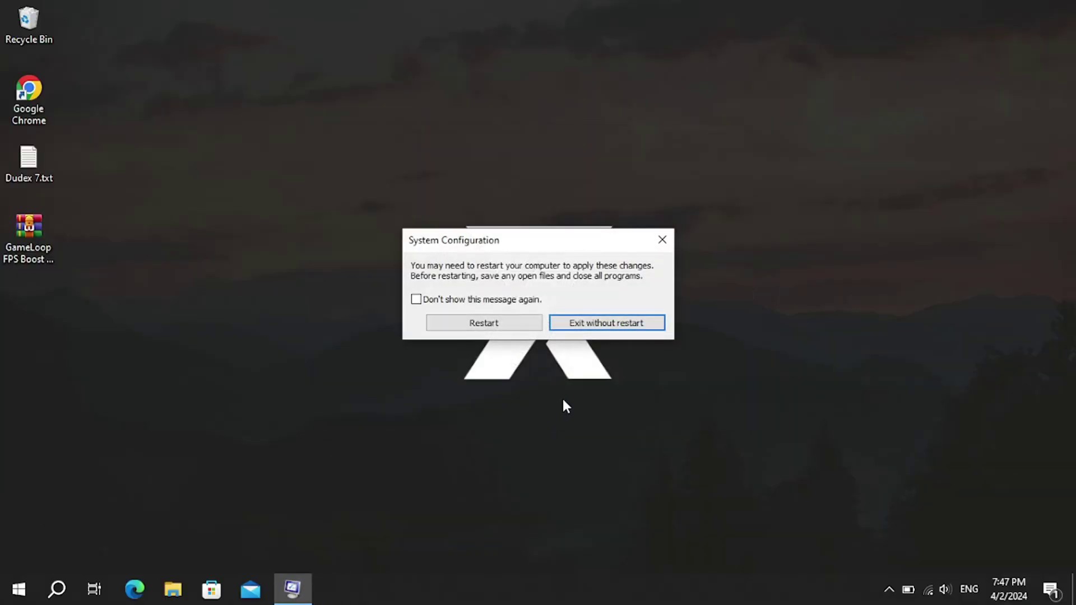
click(605, 322)
Disable Microsoft Edge, Microsoft OneDrive, Proton Drive and Skype in the Windows startup apps, and close Settings
key(super)
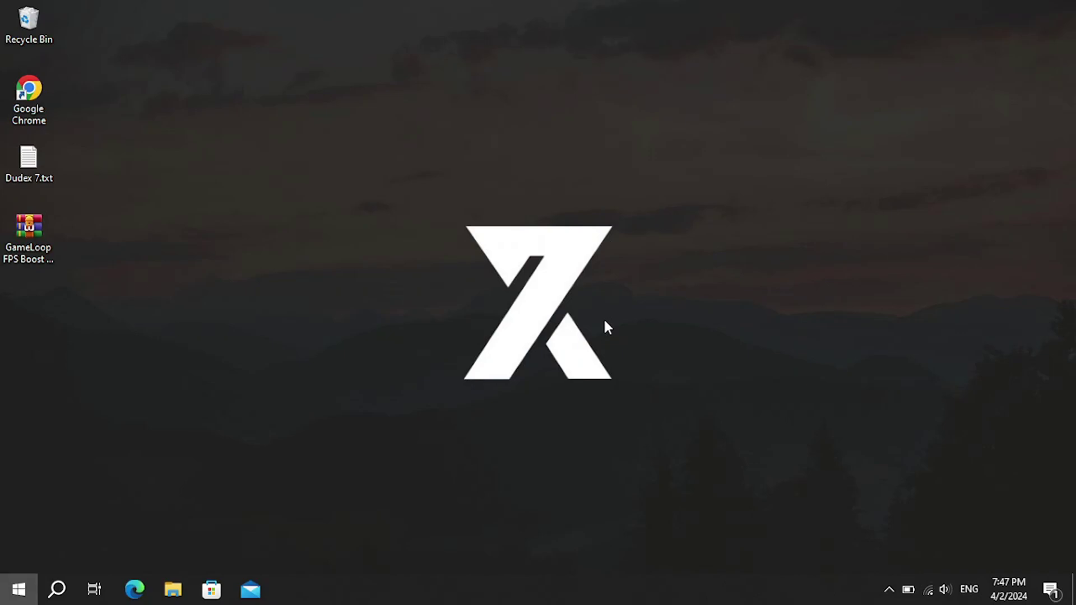
text(start)
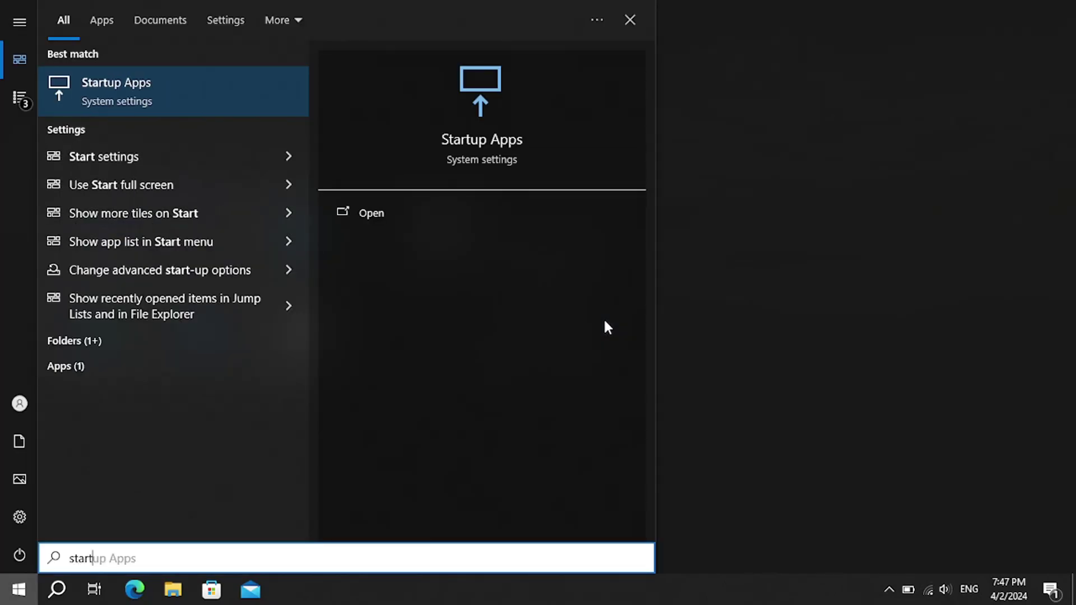
click(223, 111)
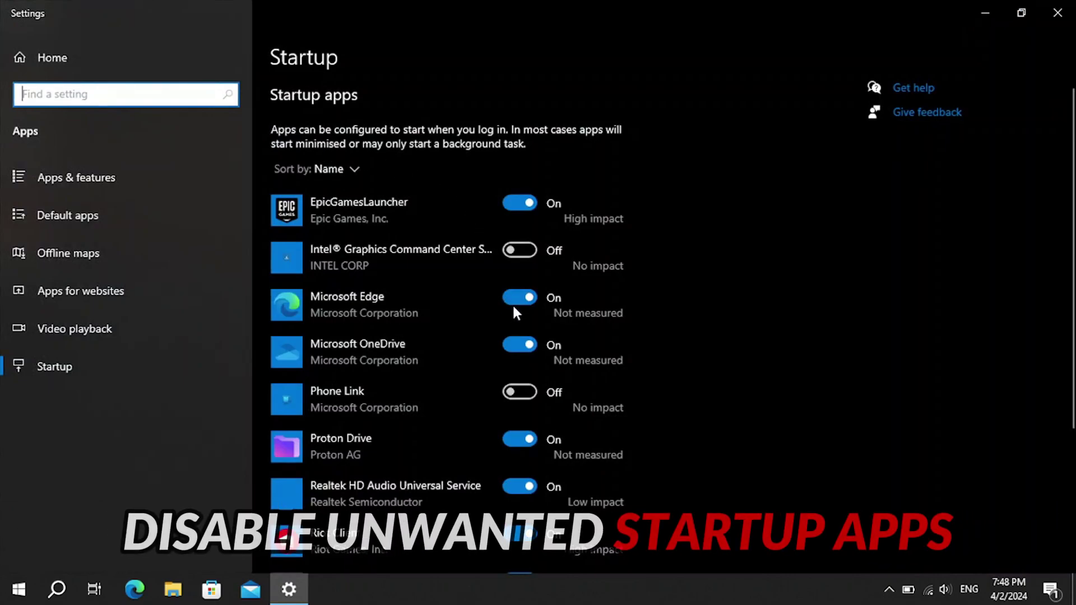
click(520, 298)
click(521, 345)
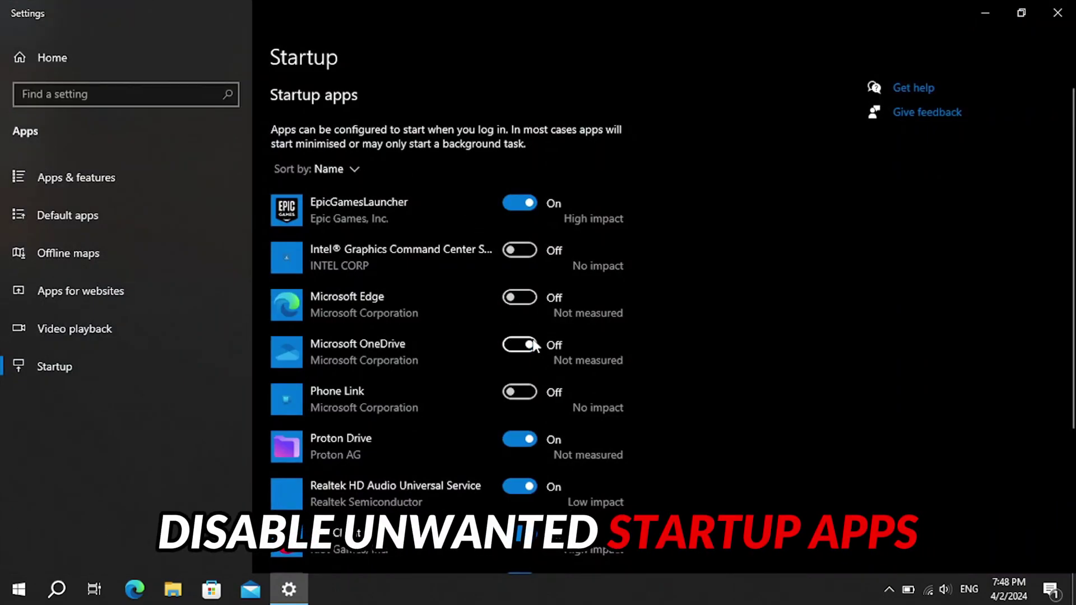
scroll(530, 334, down, 3)
click(521, 267)
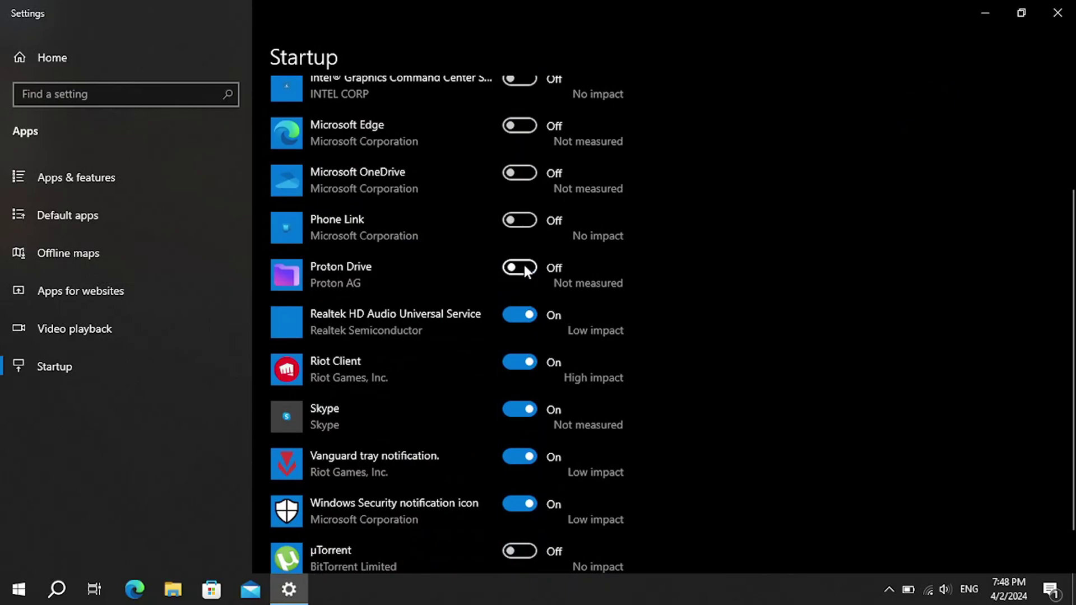
click(523, 414)
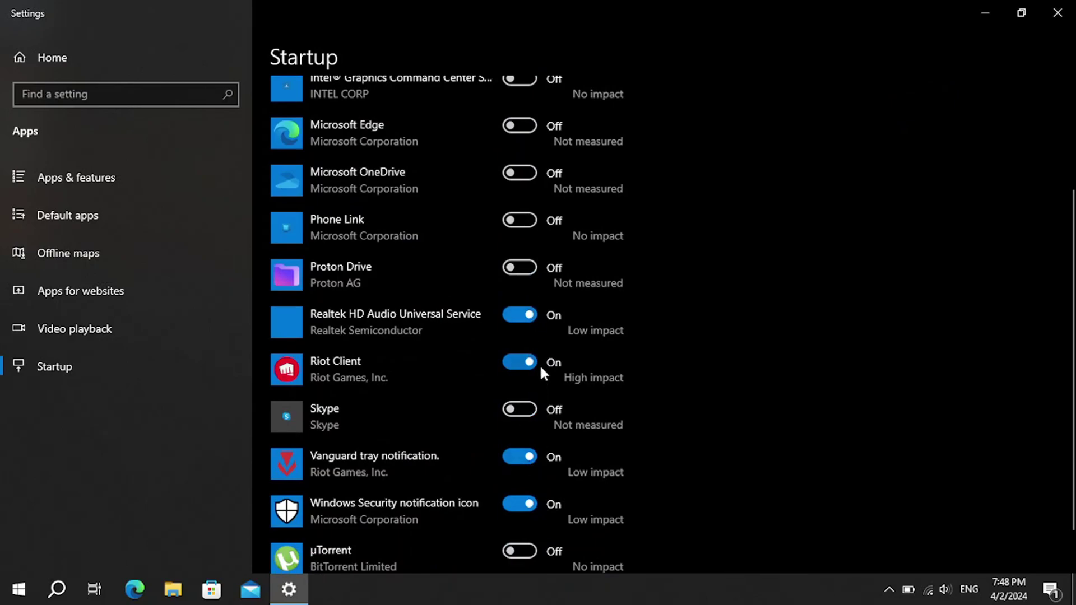
click(1058, 13)
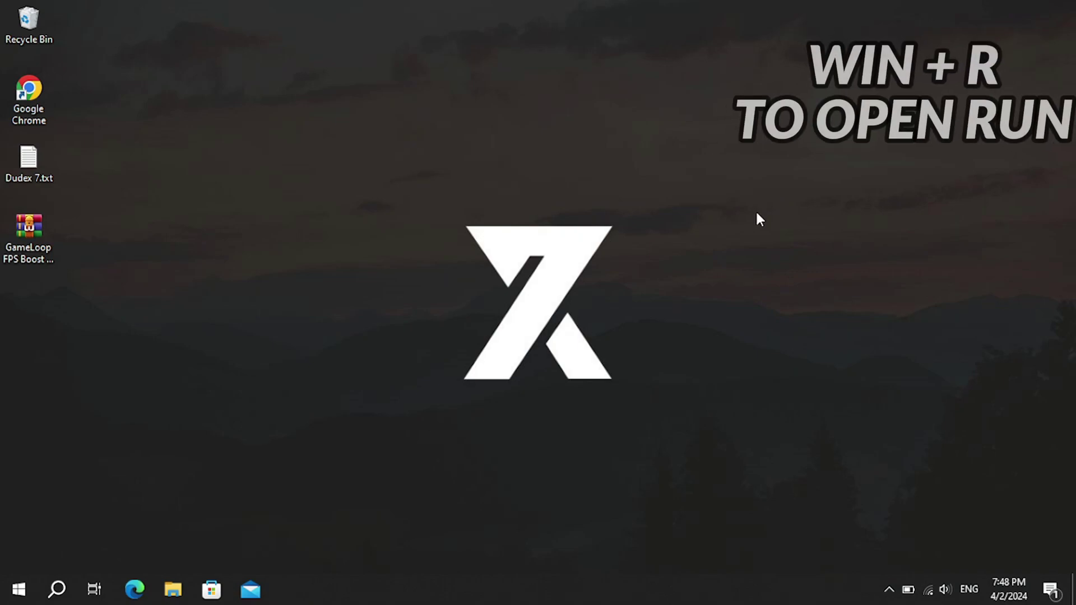
Open the Local Group Policy Editor by running gpedit.msc
key(super+r)
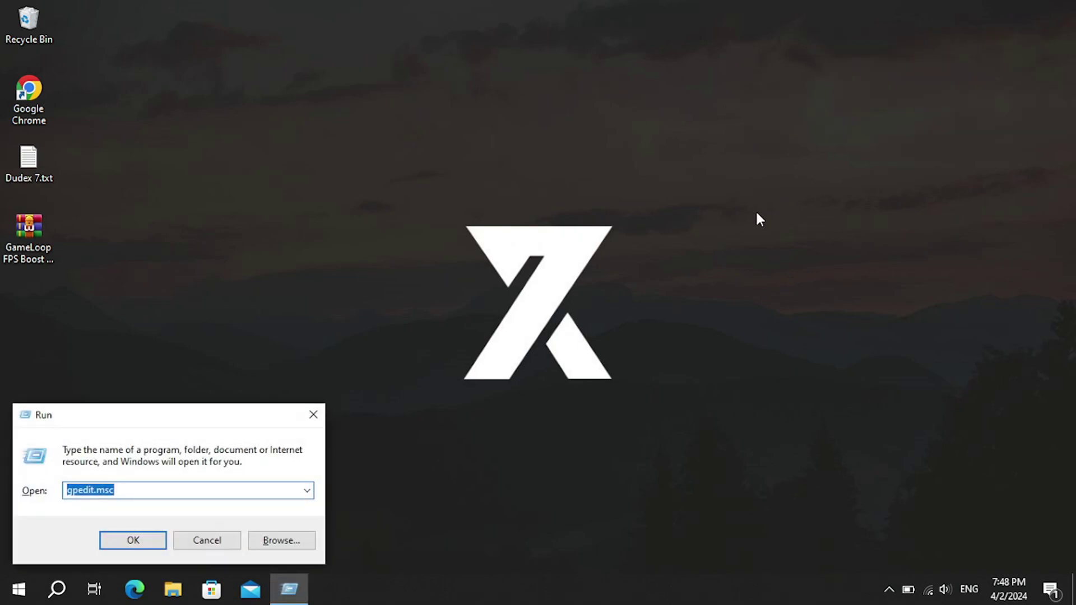
key(BackSpace)
text(gped)
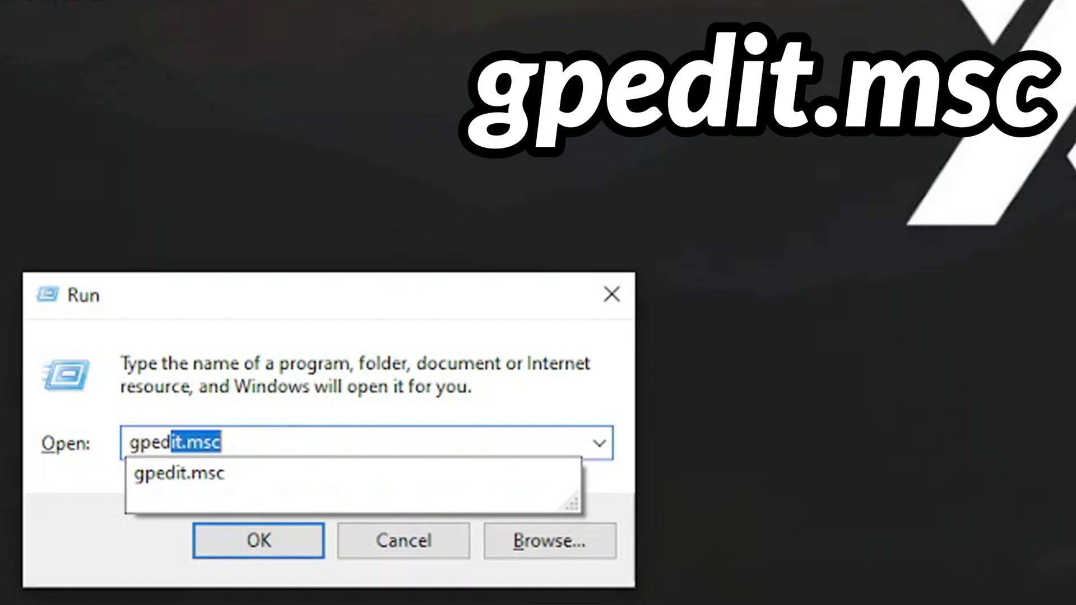
text(it.)
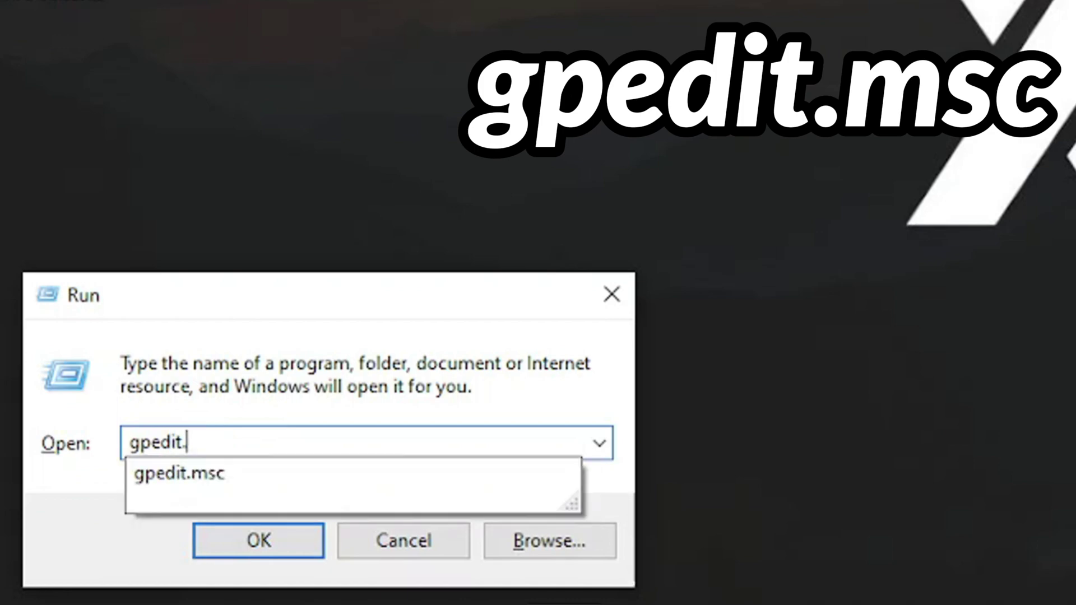
text(m)
key(ctrl+a)
key(Return)
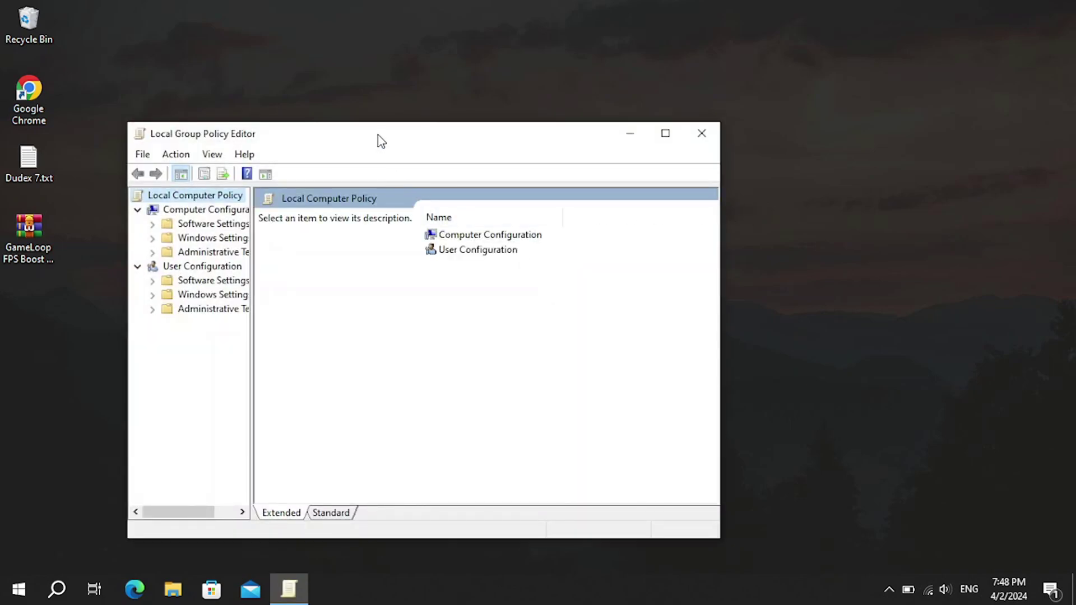
Open the "Let Windows apps run in the background" policy in the computer's Administrative Templates, under Windows Components > App Privacy
drag(377, 140, 426, 94)
drag(300, 236, 346, 235)
click(306, 201)
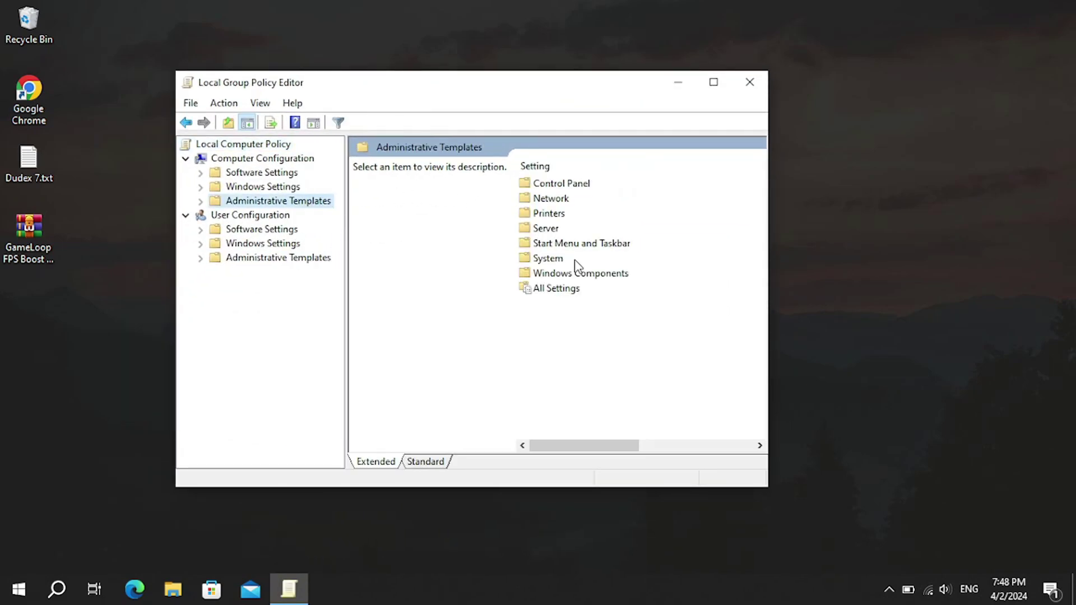
double_click(573, 274)
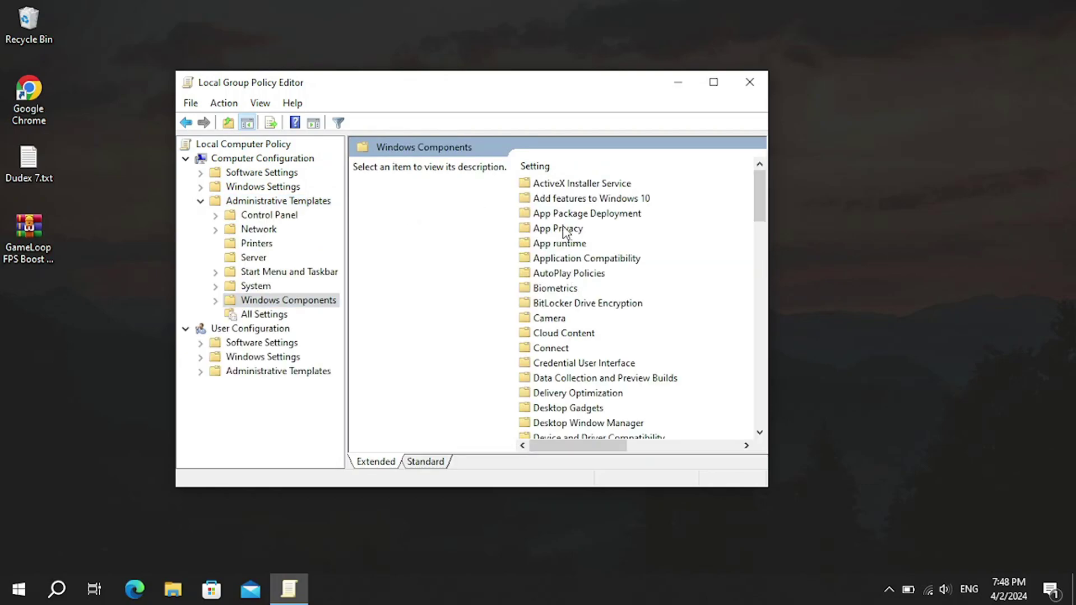
double_click(564, 230)
scroll(567, 245, down, 2)
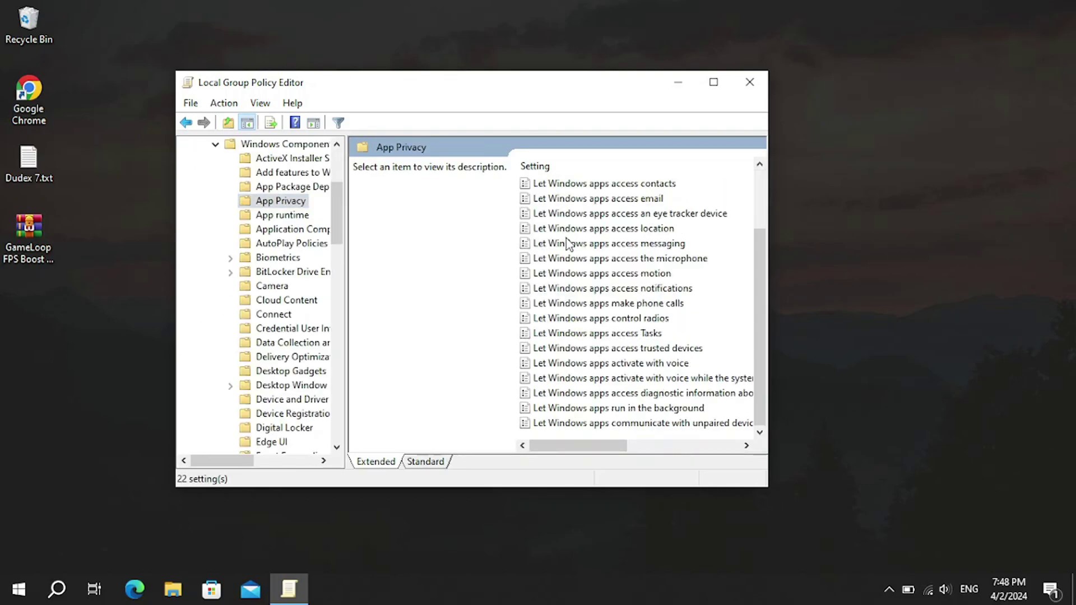
click(614, 408)
double_click(614, 409)
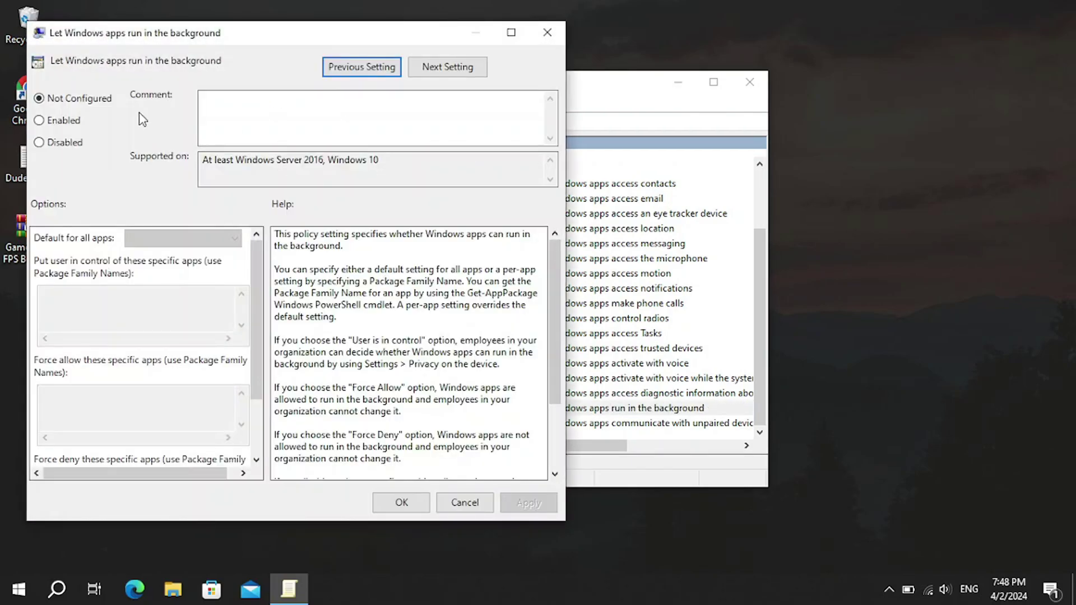
Enable the background apps policy with Force Deny as the default for all apps, and apply it
click(56, 121)
click(168, 238)
click(168, 278)
click(527, 503)
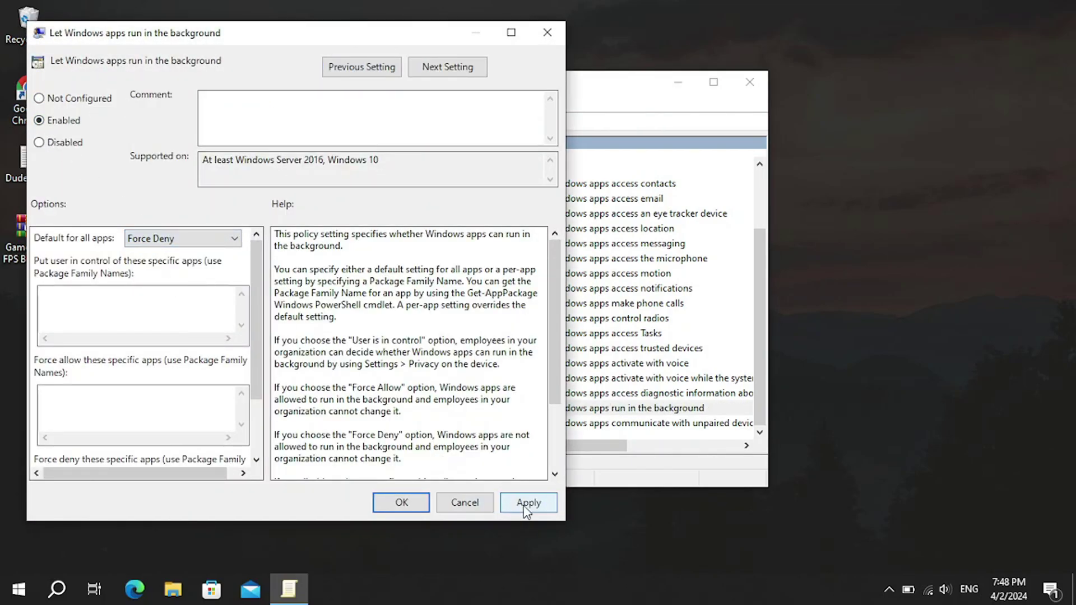
click(401, 502)
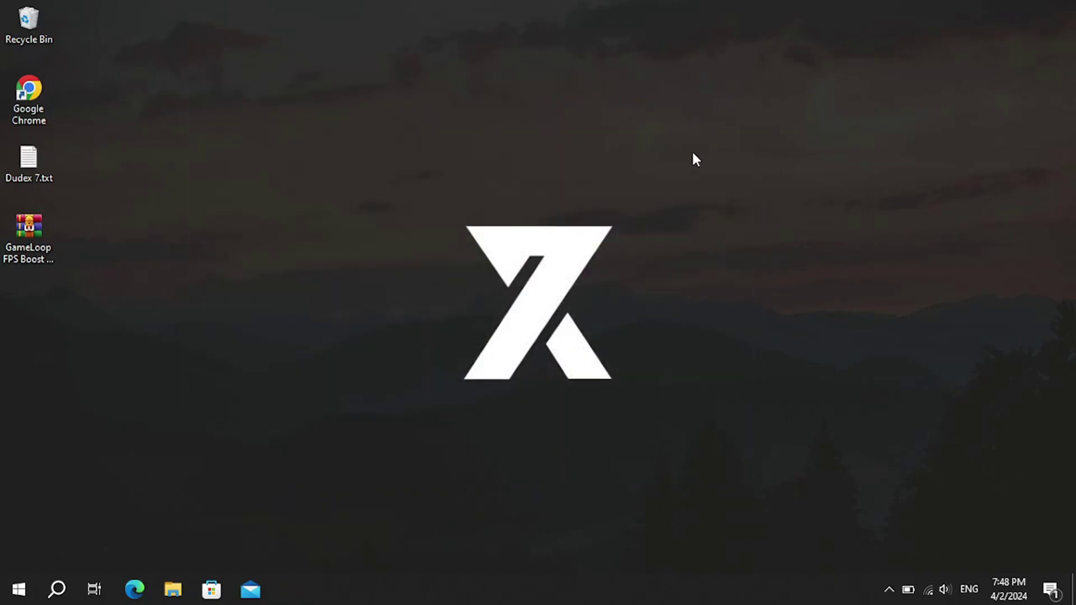
Adjust Windows visual effects for best performance, keeping only thumbnails instead of icons and smooth edges of screen fonts
key(super)
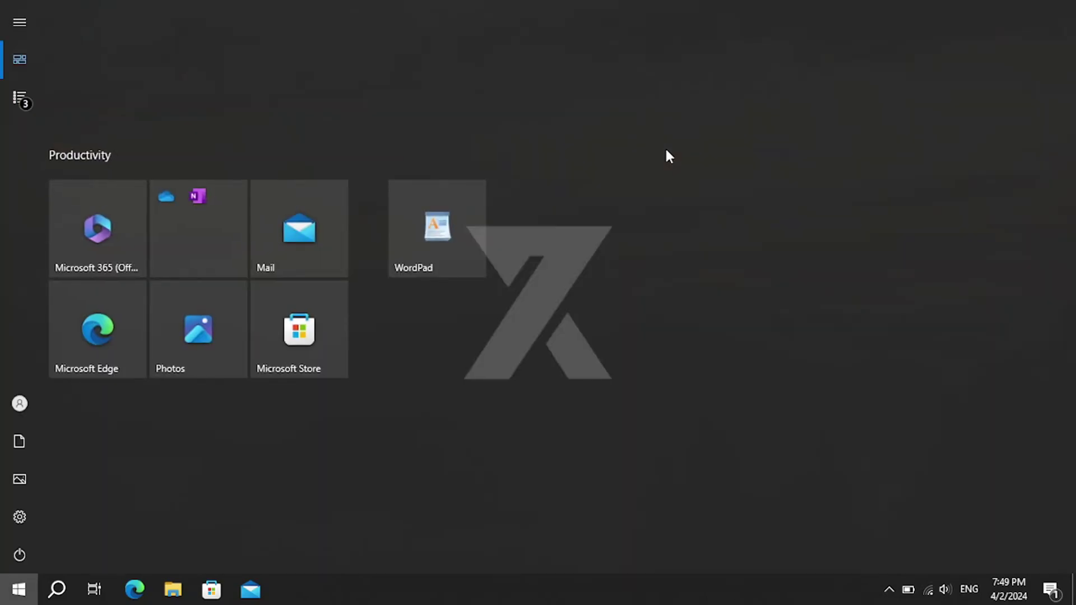
text(performance)
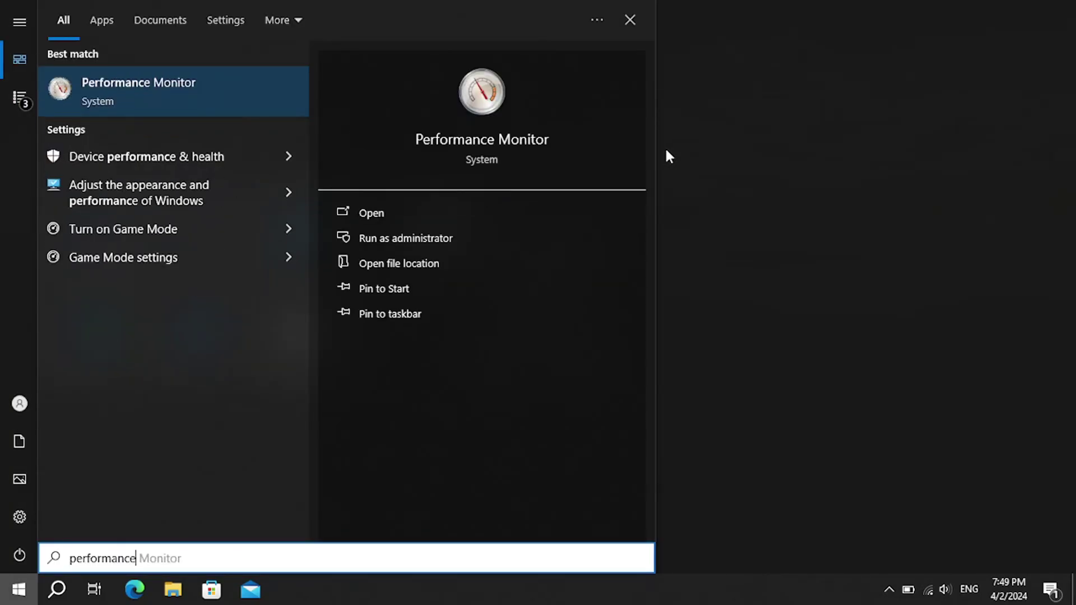
click(117, 170)
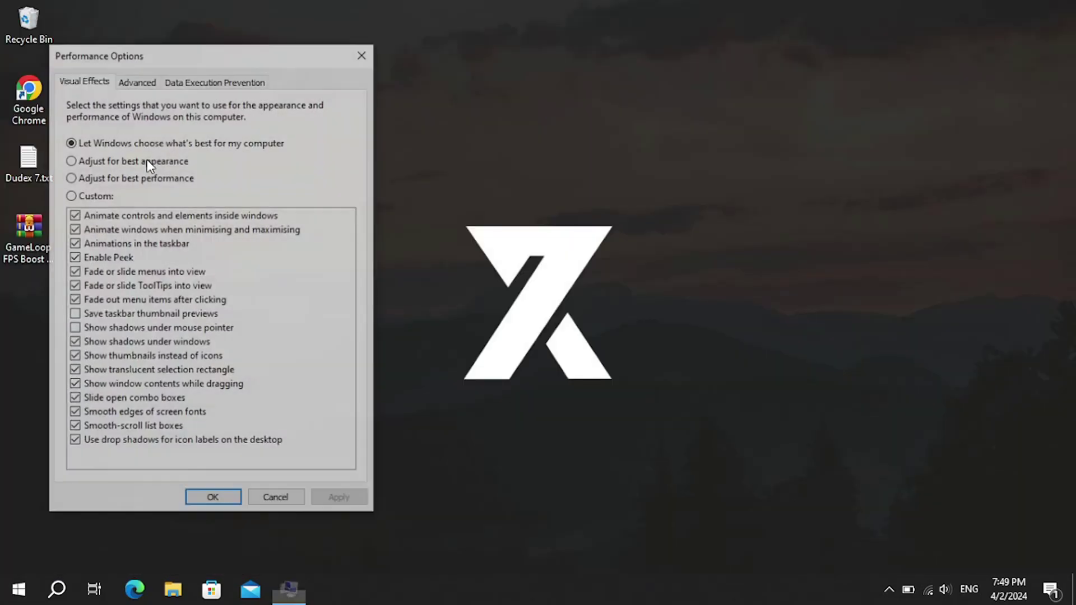
drag(175, 63, 288, 60)
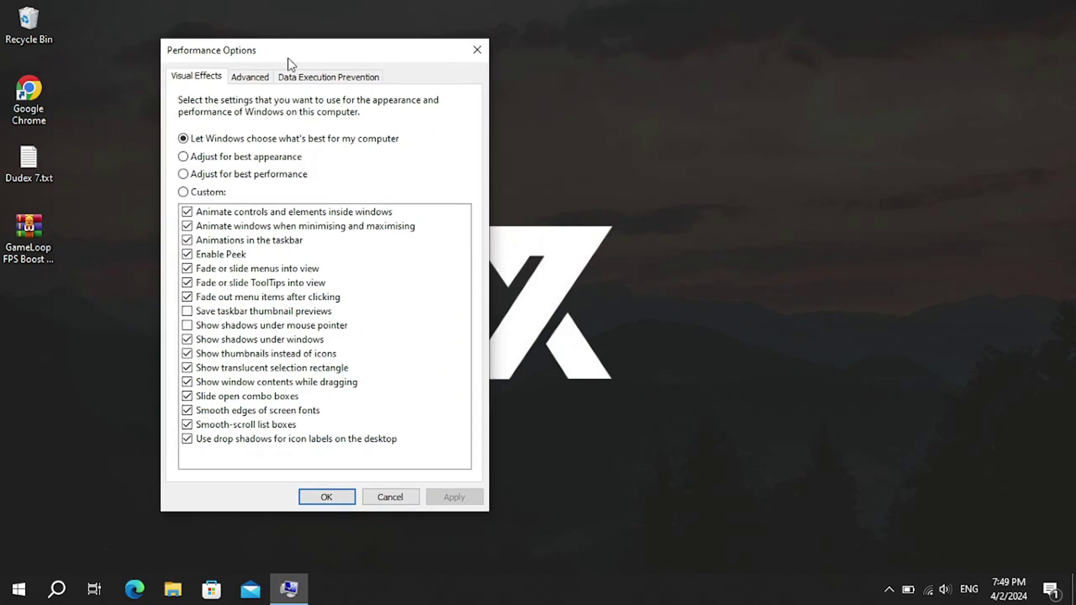
click(184, 175)
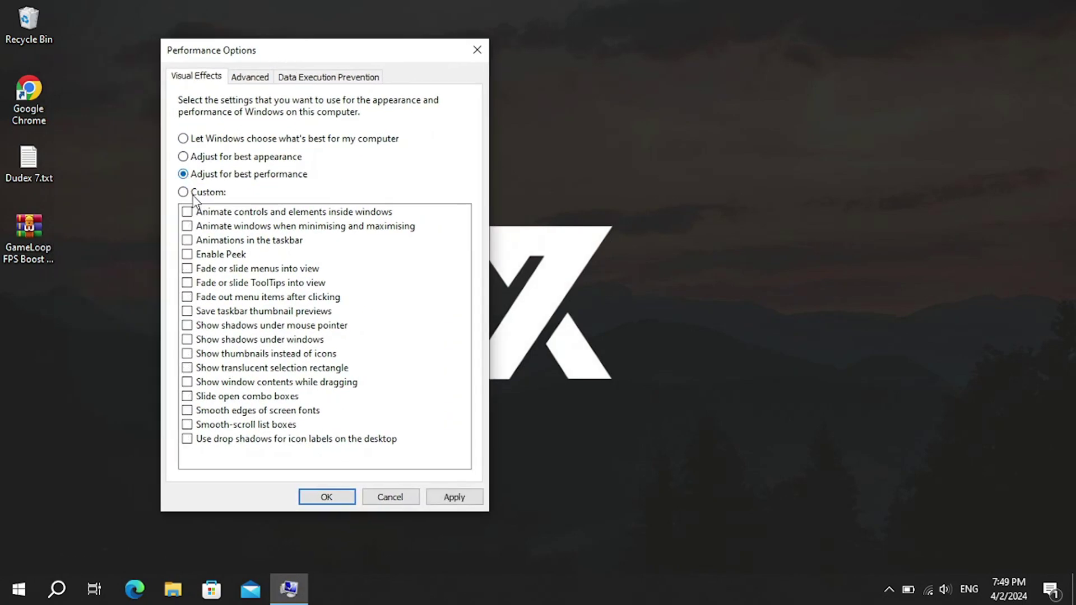
click(189, 354)
click(187, 411)
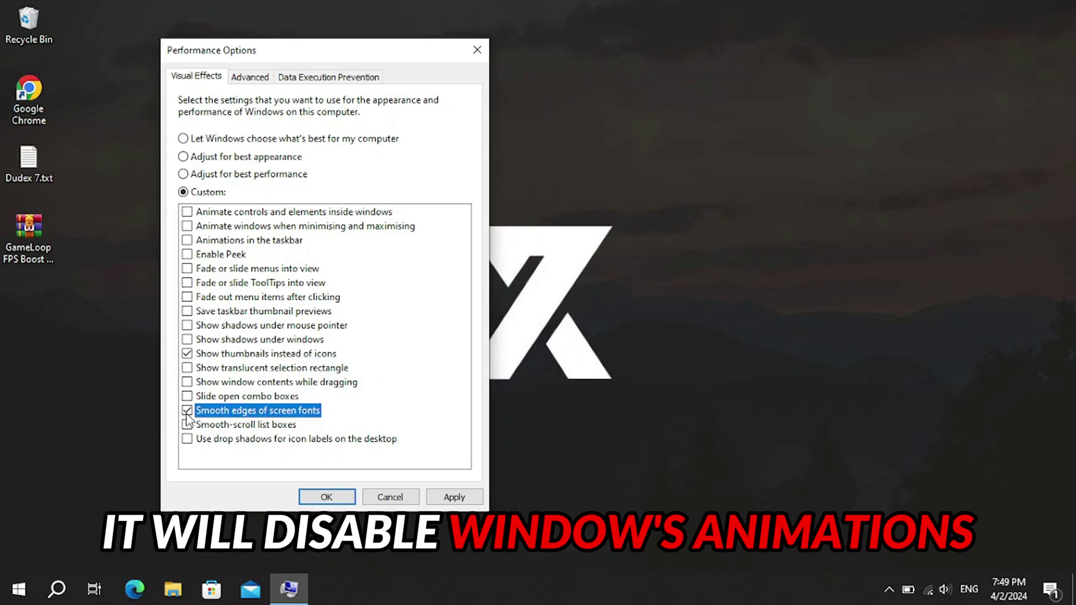
Turn off automatic paging file management and give drive C a custom initial size of 1361 MB
click(249, 81)
click(423, 289)
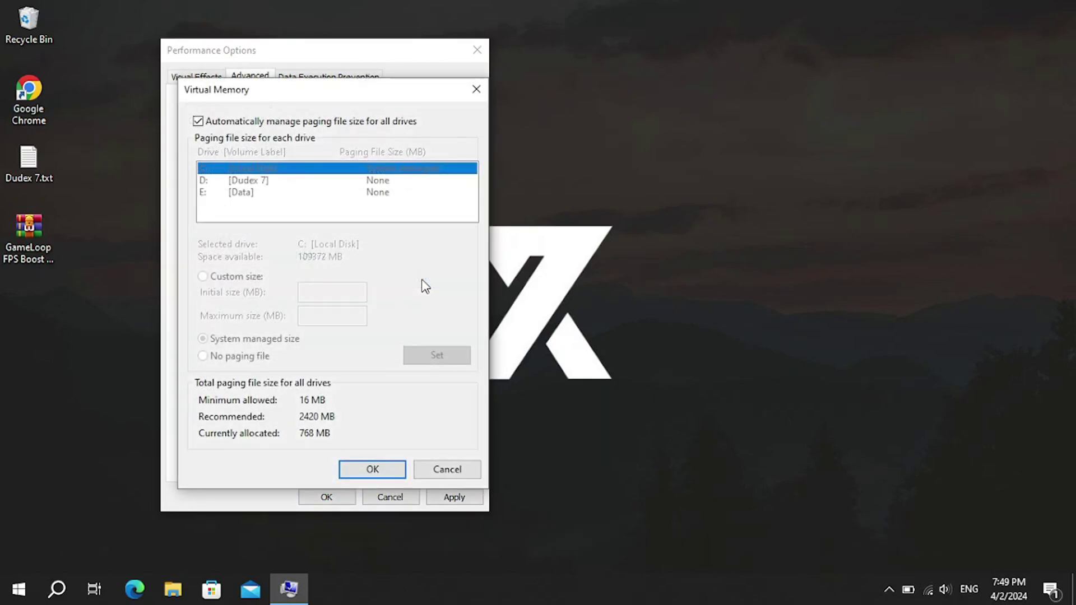
click(198, 122)
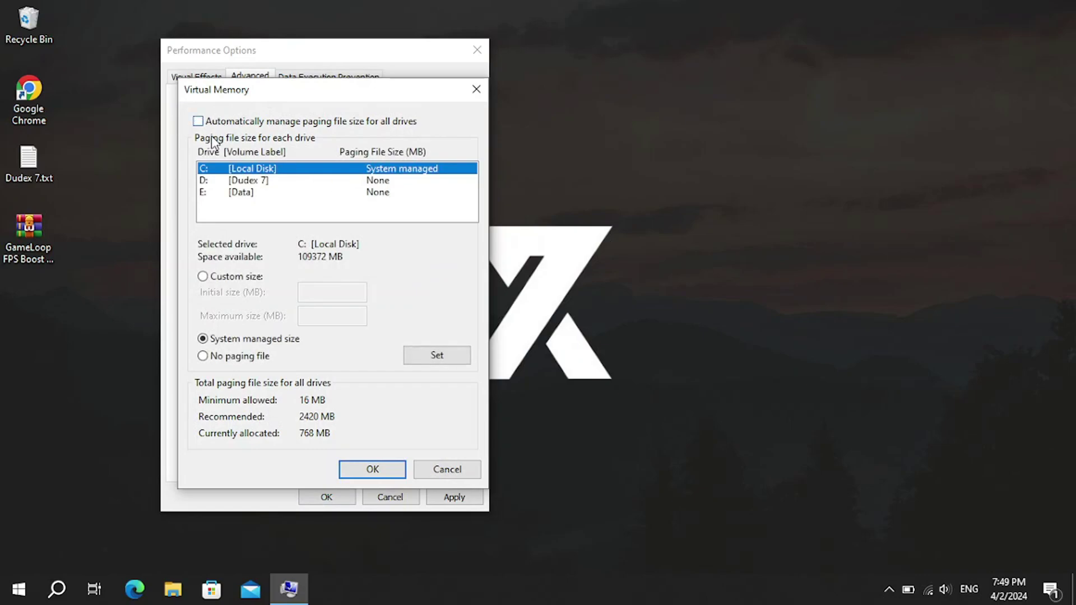
click(203, 277)
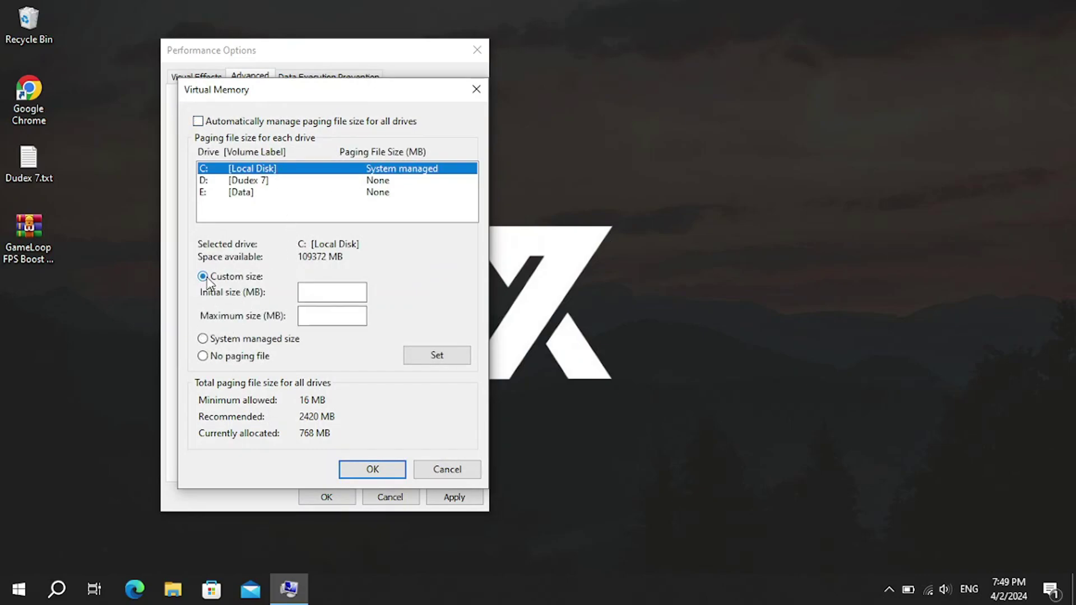
click(333, 292)
text(1361)
click(334, 317)
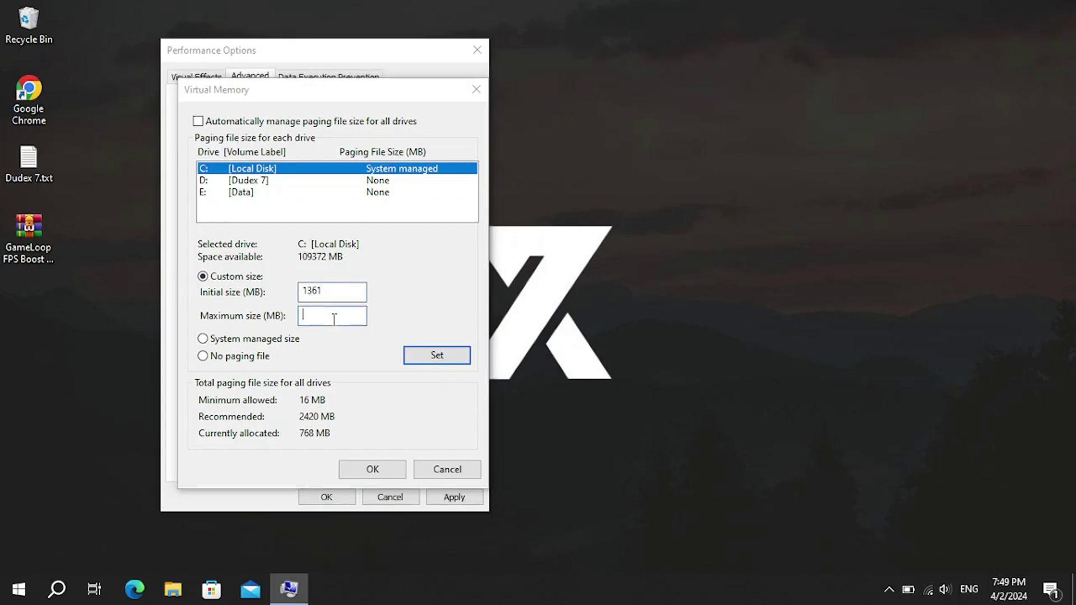
Switch to Calculator and compute 12 × 1024 ÷ 2 for the maximum paging file size
key(super)
text(cala)
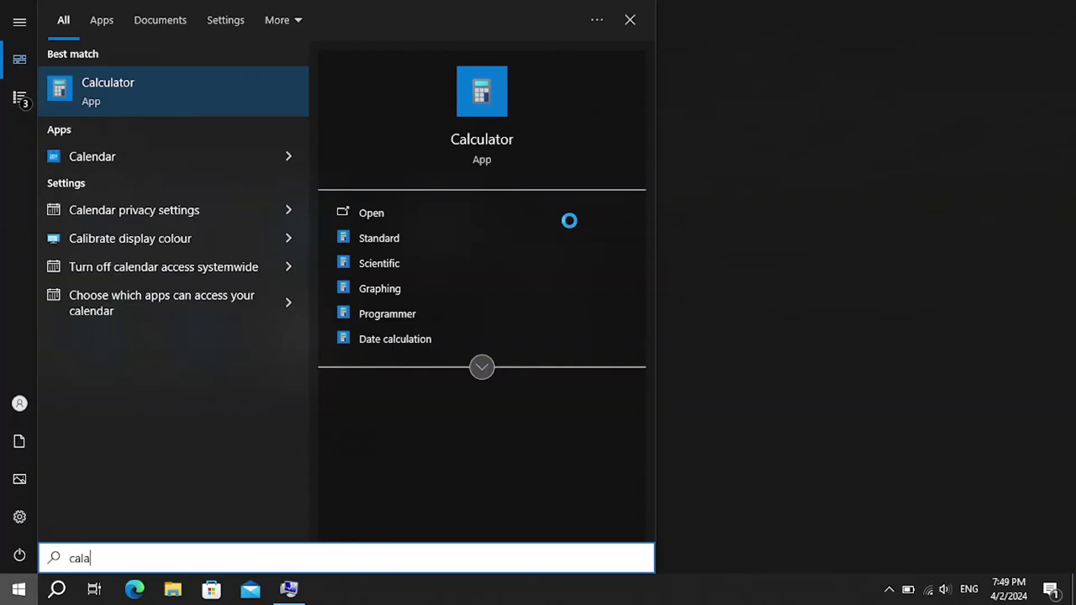
click(187, 82)
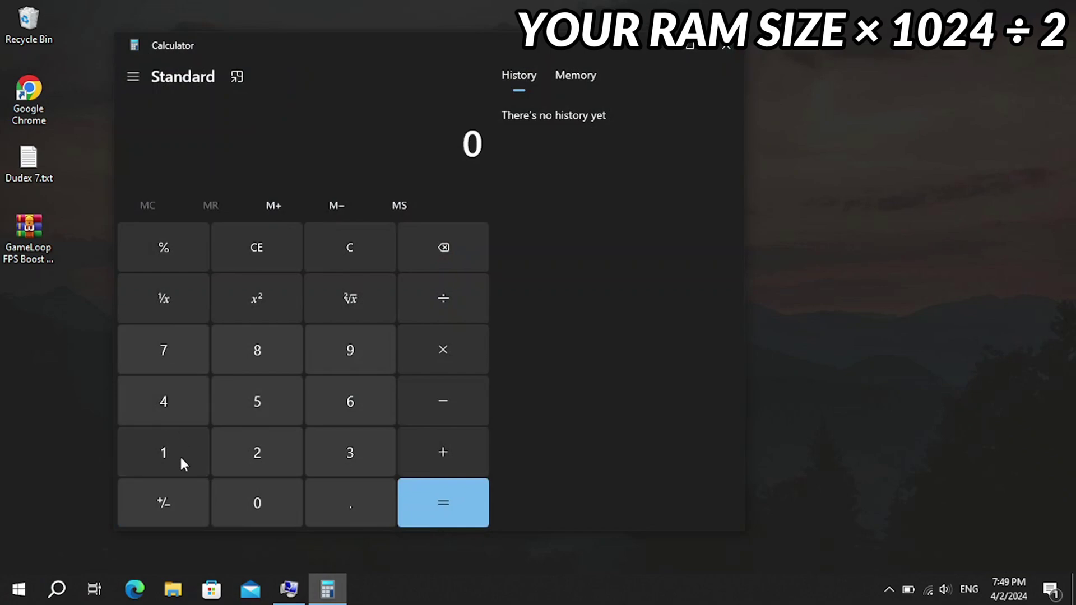
click(179, 455)
click(268, 437)
click(443, 347)
click(165, 451)
click(234, 496)
click(260, 466)
click(170, 397)
click(465, 500)
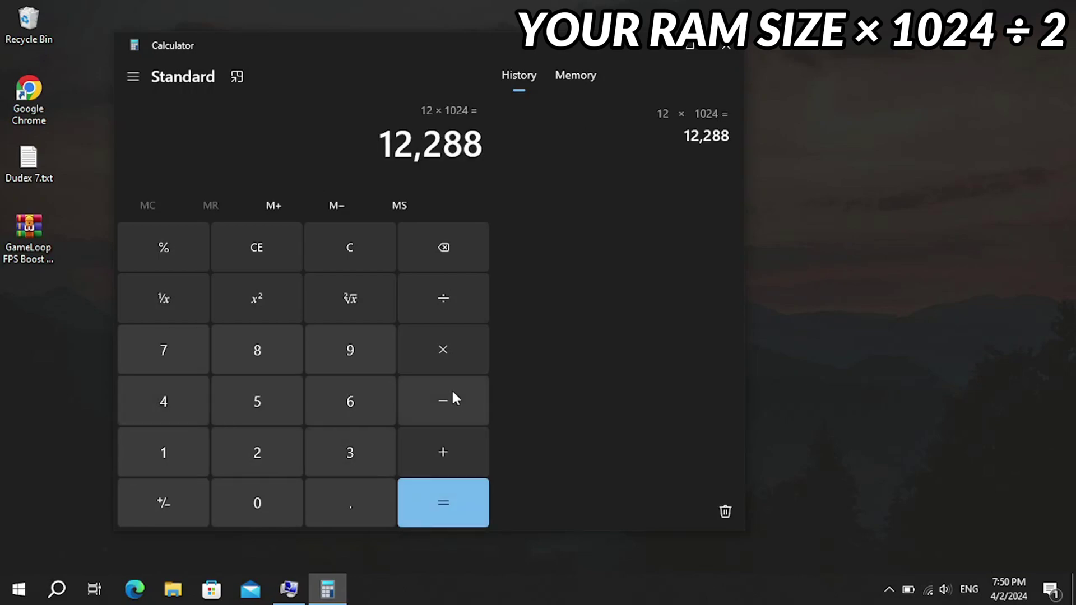
click(443, 310)
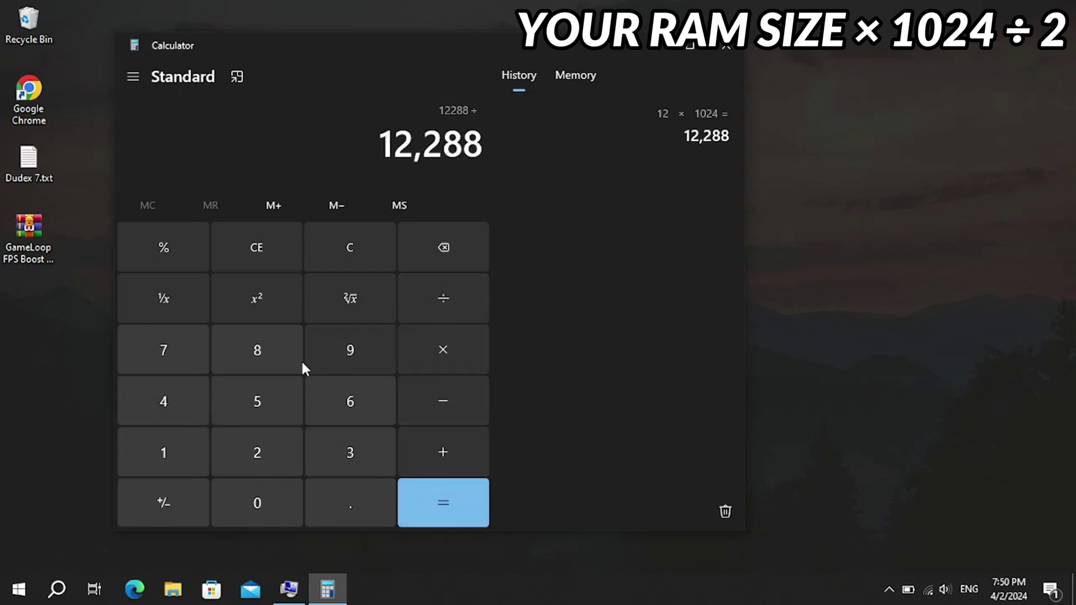
click(247, 450)
click(435, 496)
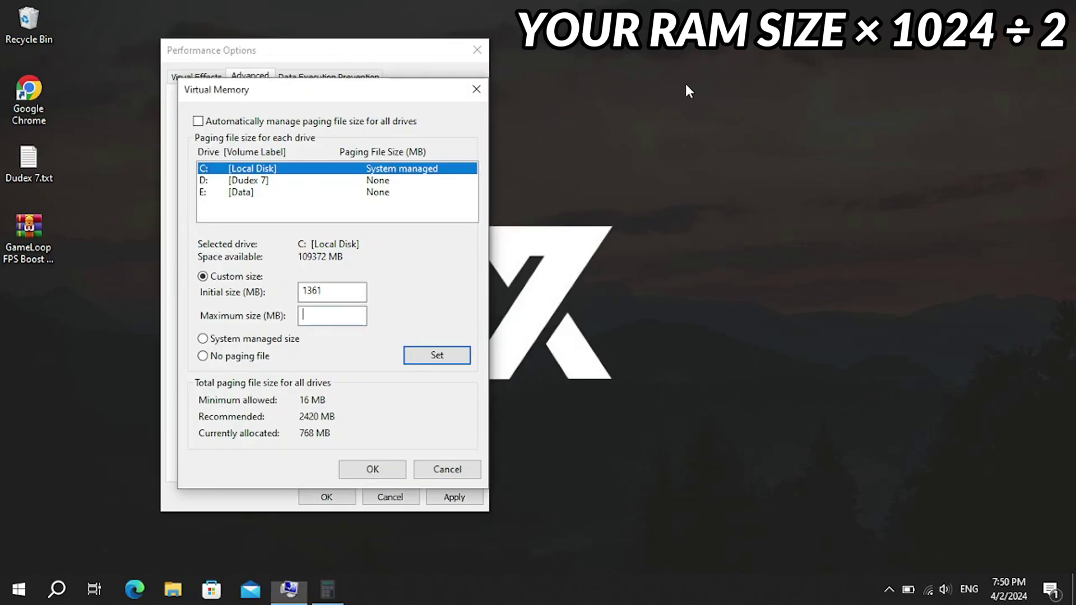
Set drive C's maximum paging file size to 6144 MB, then apply and close the virtual memory and performance settings
click(343, 315)
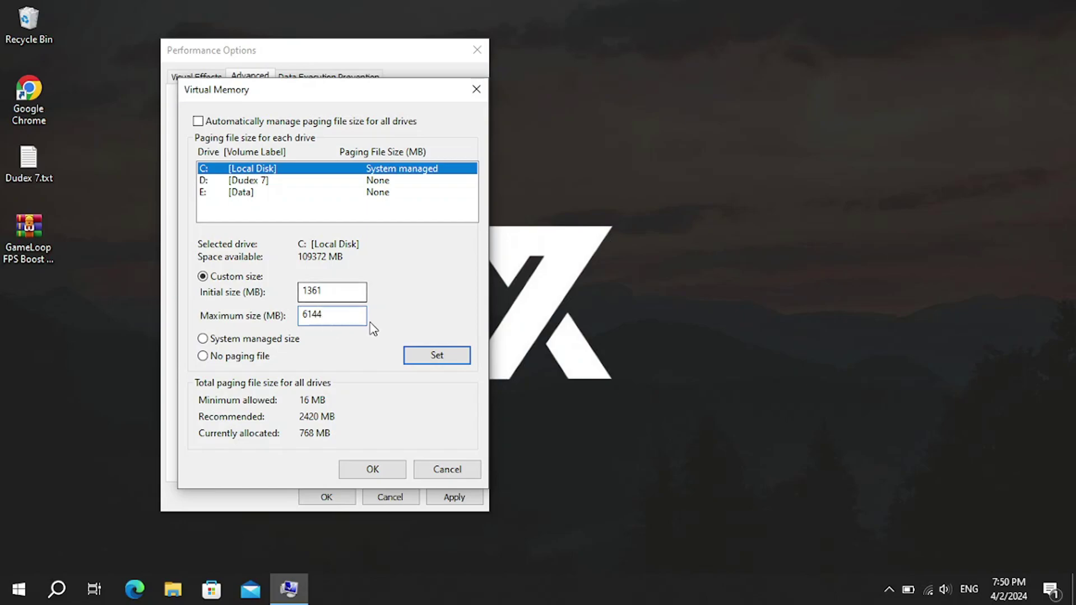
click(455, 357)
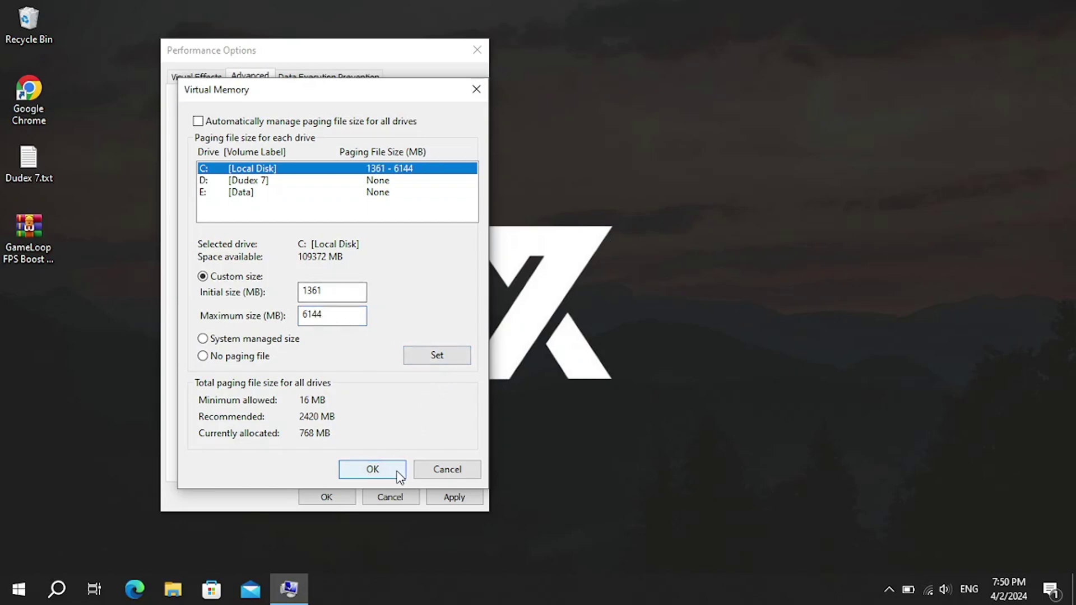
click(372, 470)
click(652, 354)
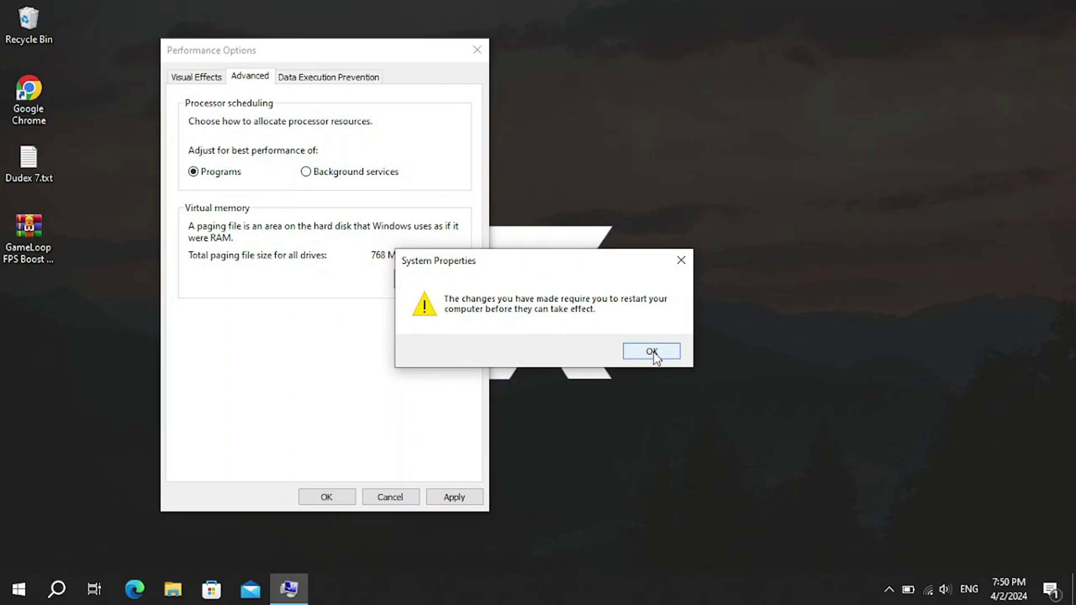
click(455, 497)
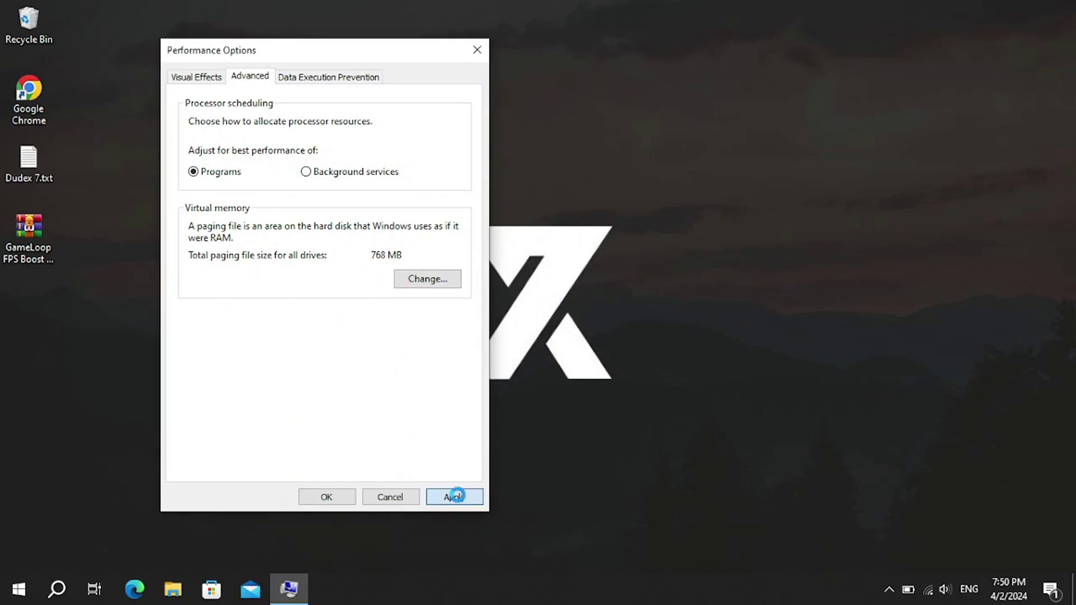
click(340, 498)
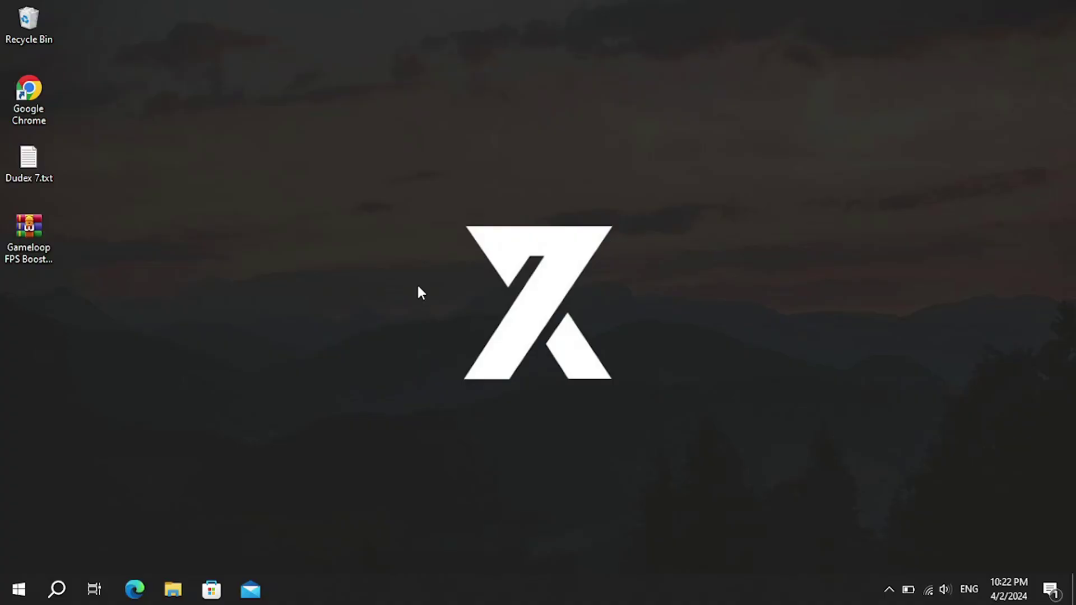
Extract the Gameloop FPS Boost And Lag Fix PACK archive directly onto the desktop
click(31, 229)
right_click(33, 216)
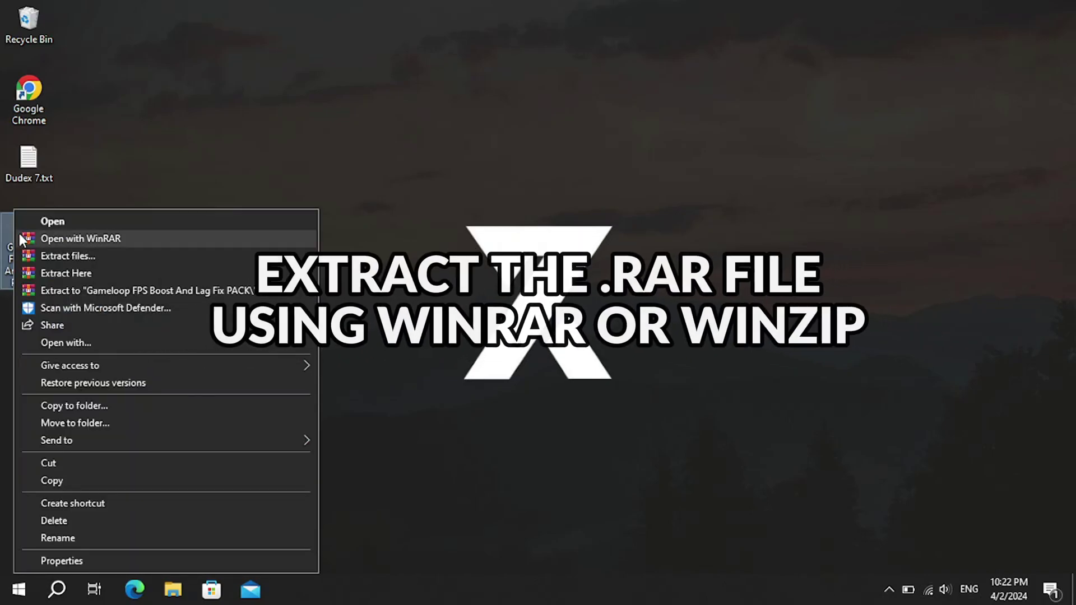
click(82, 274)
click(109, 272)
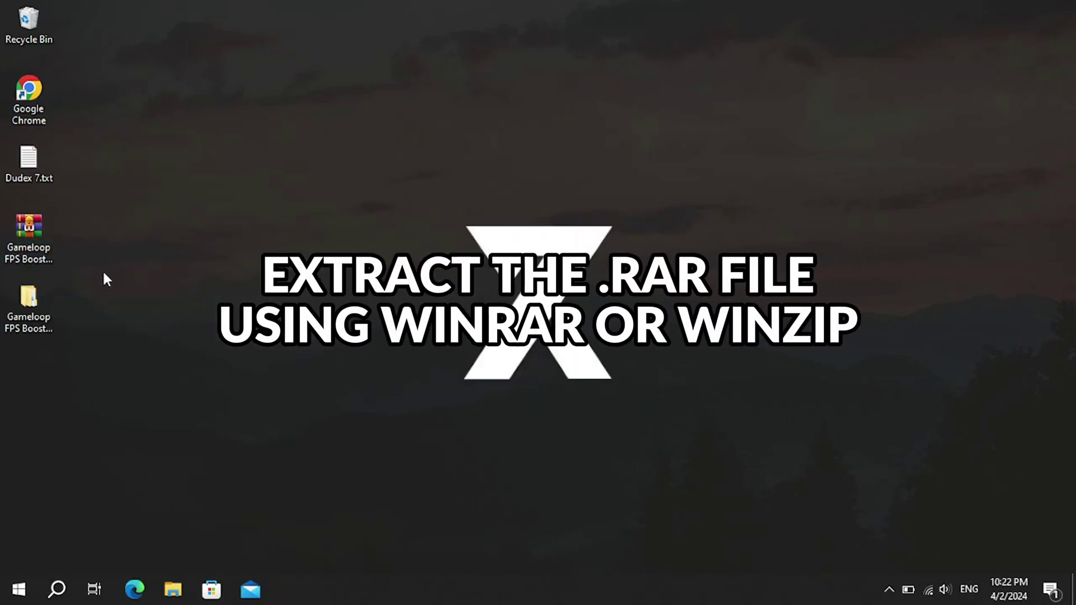
Open the 1 Gameloop High Priority folder in the extracted pack and merge Gameloop High Priority.reg into the registry
drag(281, 173, 279, 175)
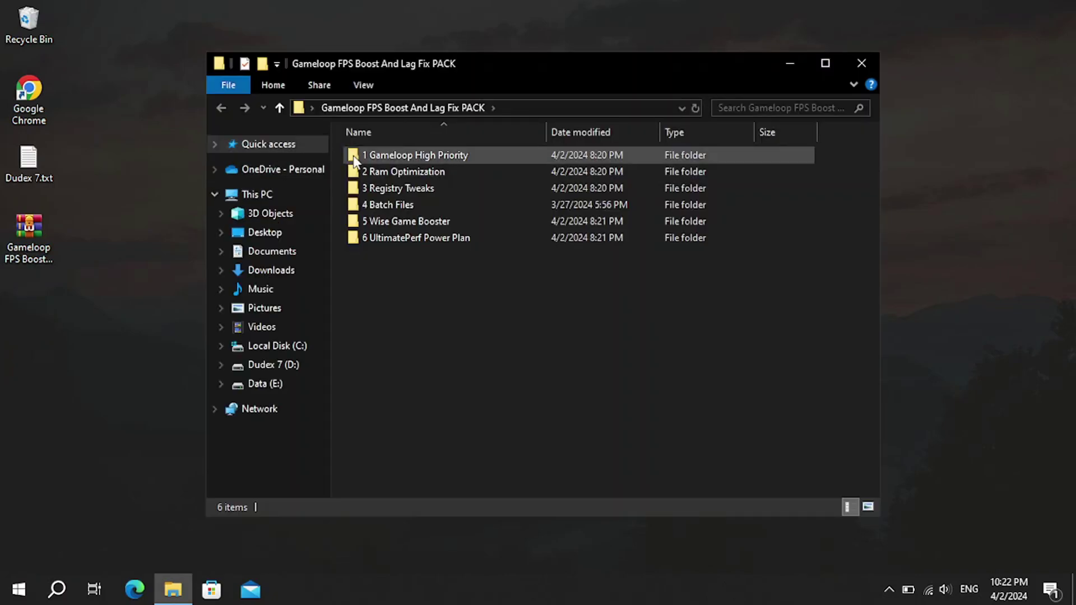
double_click(393, 155)
drag(400, 251, 398, 122)
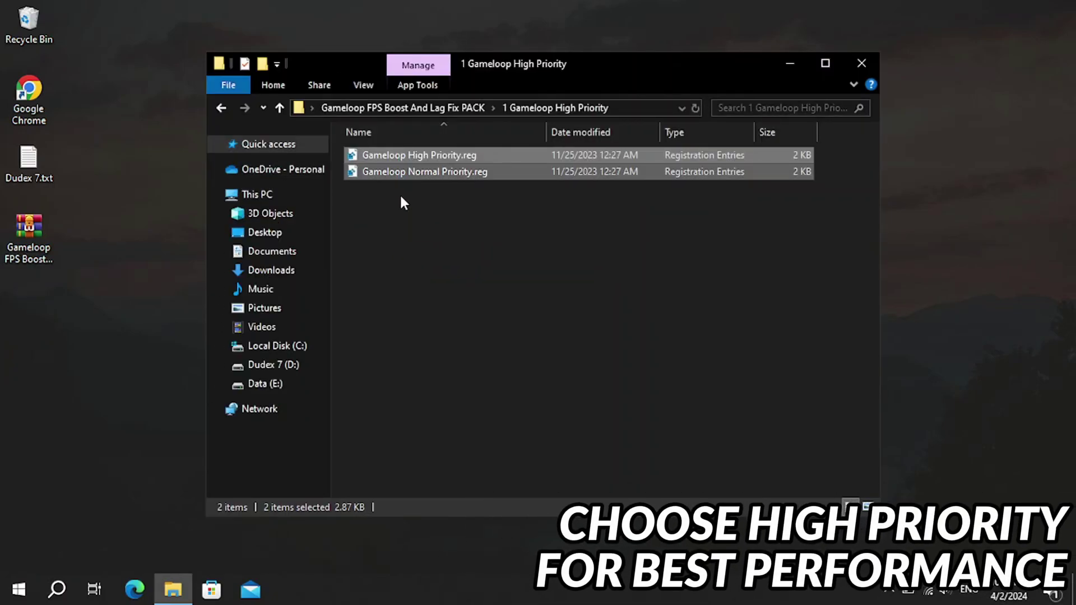
click(399, 211)
click(424, 158)
double_click(425, 156)
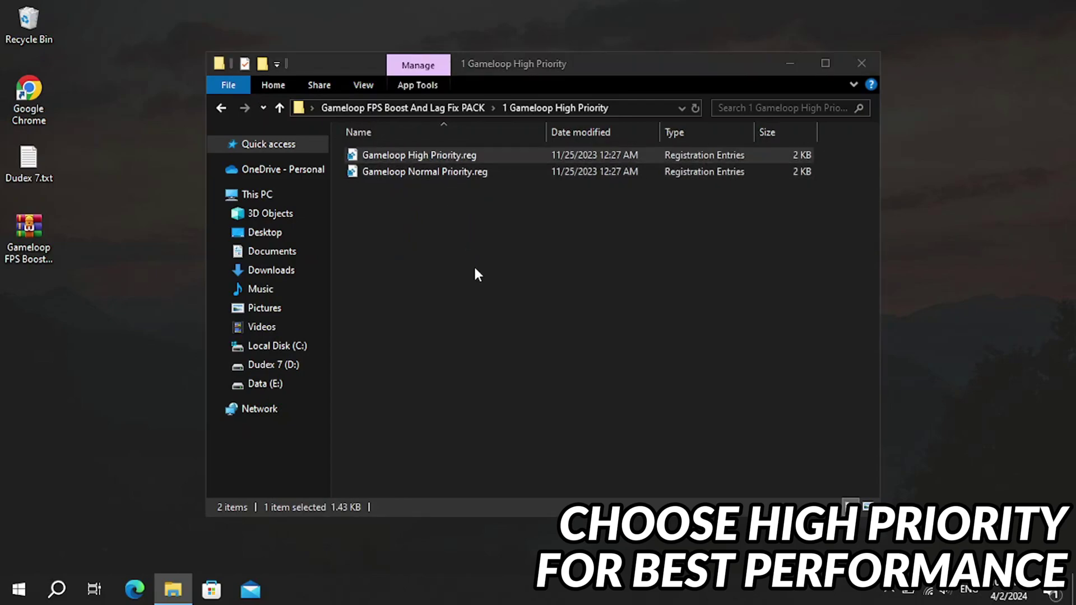
click(670, 318)
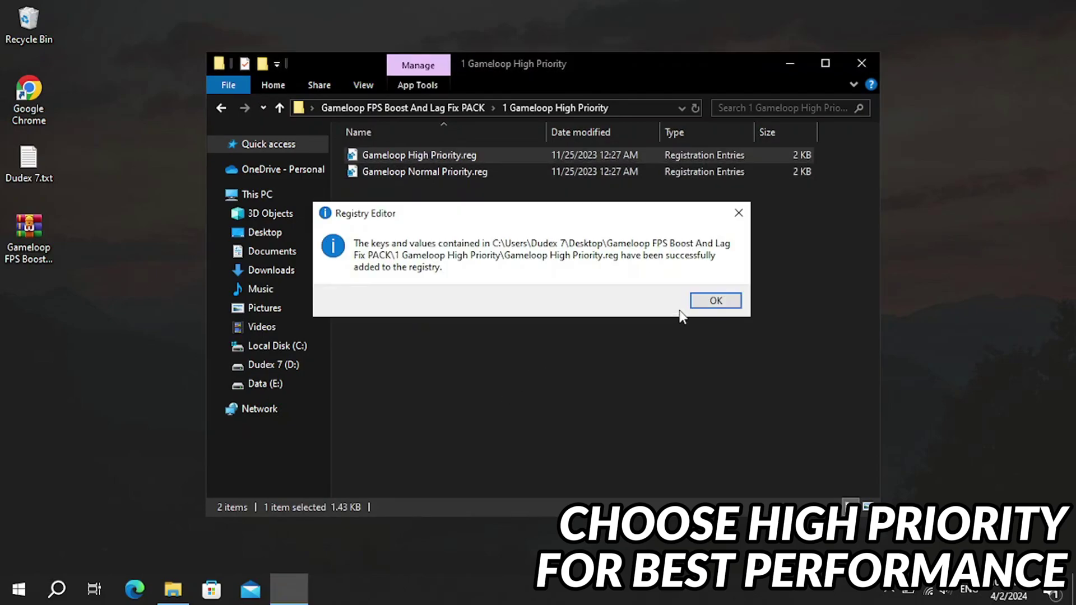
click(712, 303)
Return to the pack folder, open 2 Ram Optimization and merge 12 GB.reg into the registry
click(220, 105)
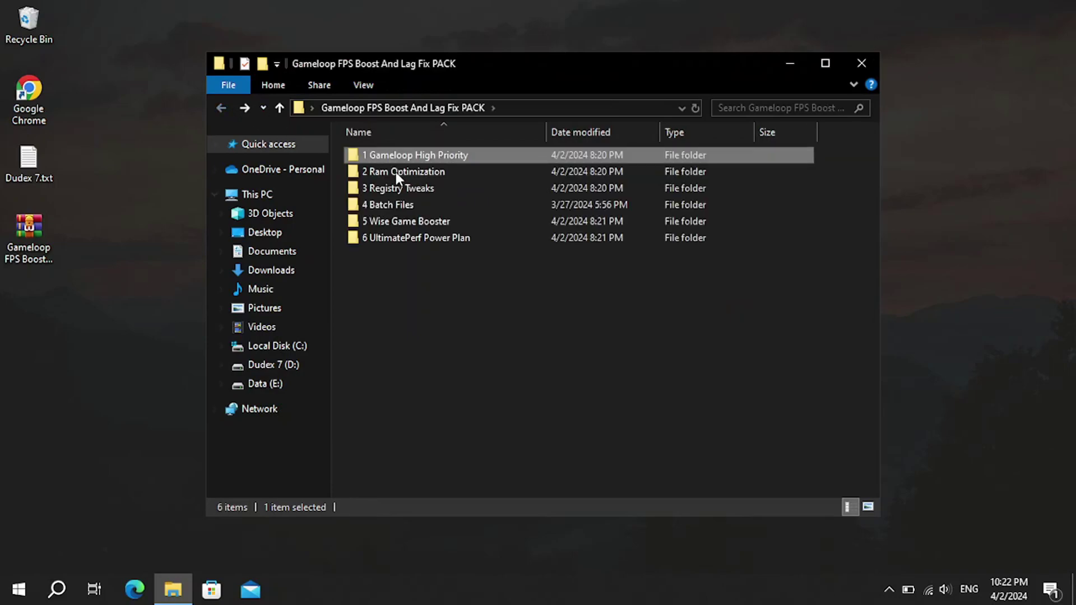
double_click(399, 177)
key(ctrl+a)
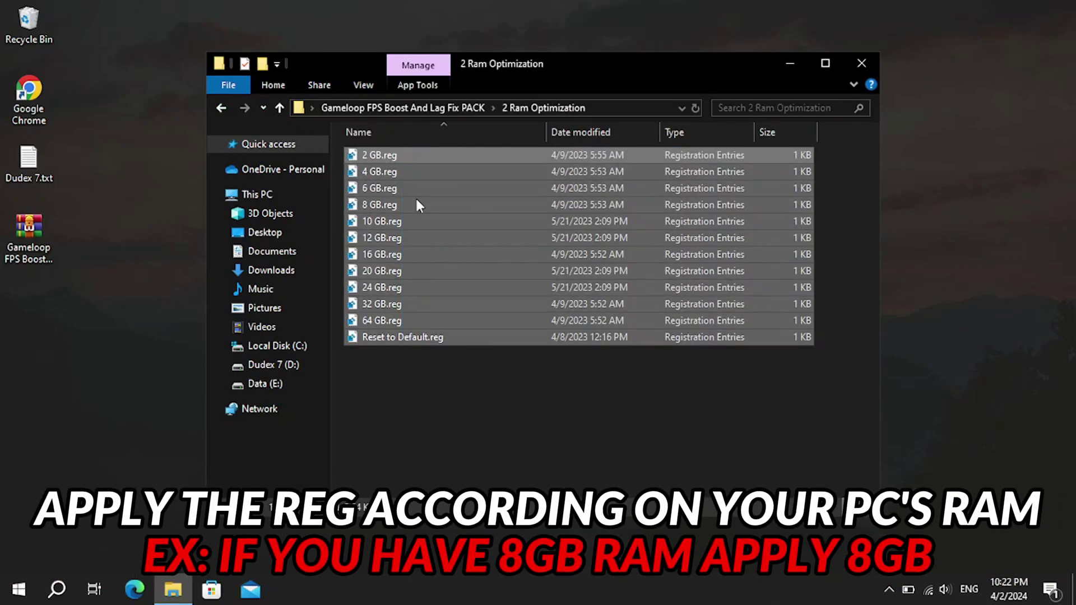
double_click(382, 238)
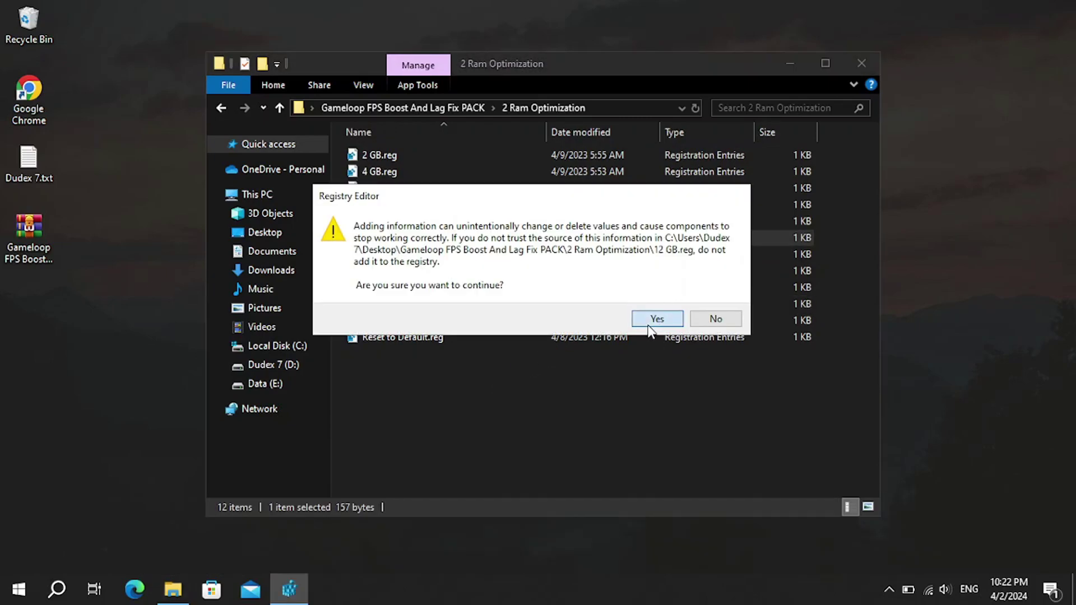
click(653, 318)
click(723, 293)
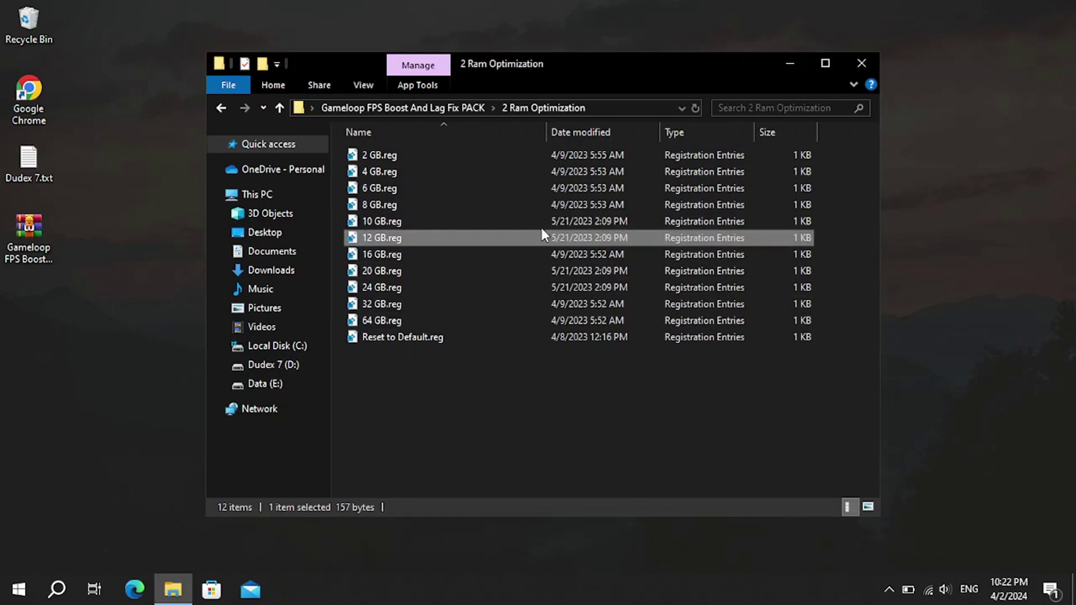
Go back to the pack folder, open 3 Registry Tweaks and merge Disable DVR 1.reg into the registry
click(216, 111)
double_click(420, 190)
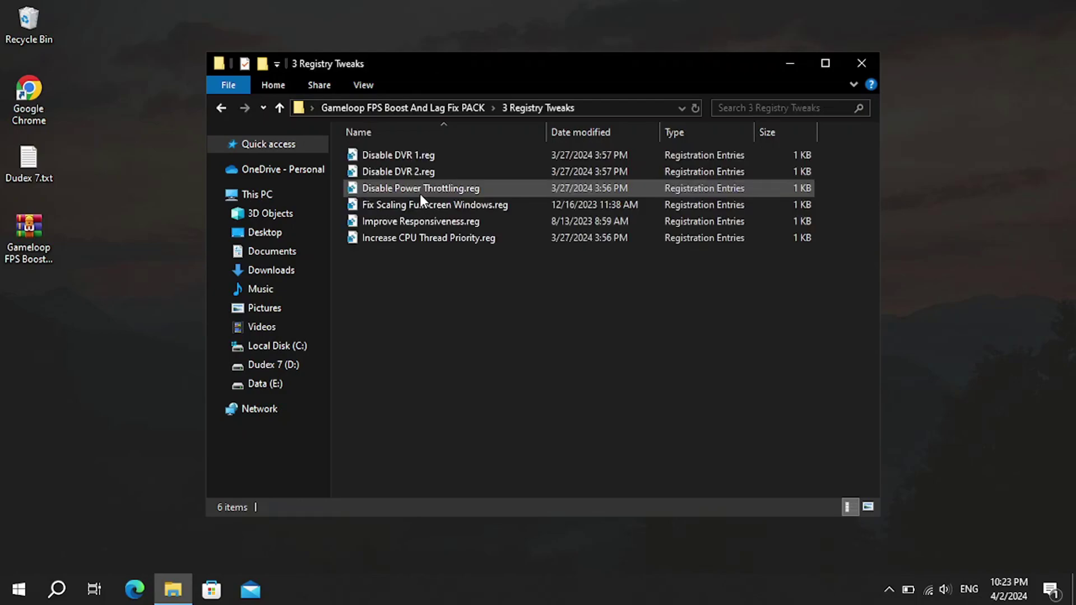
key(ctrl+a)
click(399, 265)
double_click(402, 156)
click(653, 318)
click(709, 300)
Merge Disable Power Throttling.reg into the registry
double_click(527, 188)
click(653, 317)
click(710, 300)
click(711, 300)
Merge Improve Responsiveness.reg and Increase CPU Thread Priority.reg into the registry
double_click(420, 222)
click(653, 318)
click(711, 301)
double_click(512, 238)
click(652, 319)
click(710, 300)
Open the pack's 4 Batch Files folder, run Clean Windows.cmd as administrator and exit the script once it completes
click(224, 109)
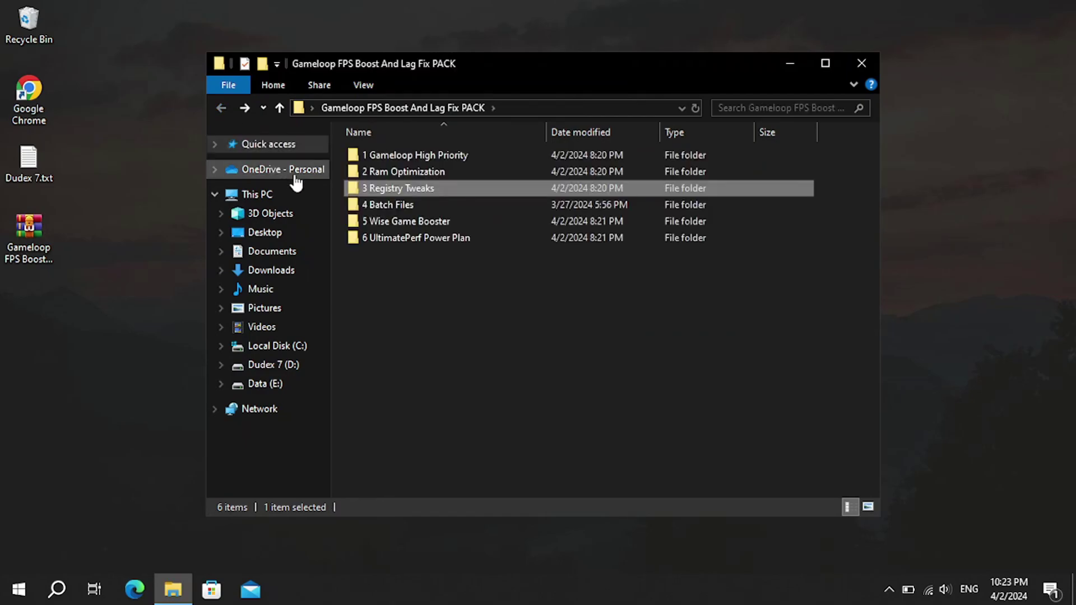
click(383, 206)
double_click(383, 206)
click(416, 157)
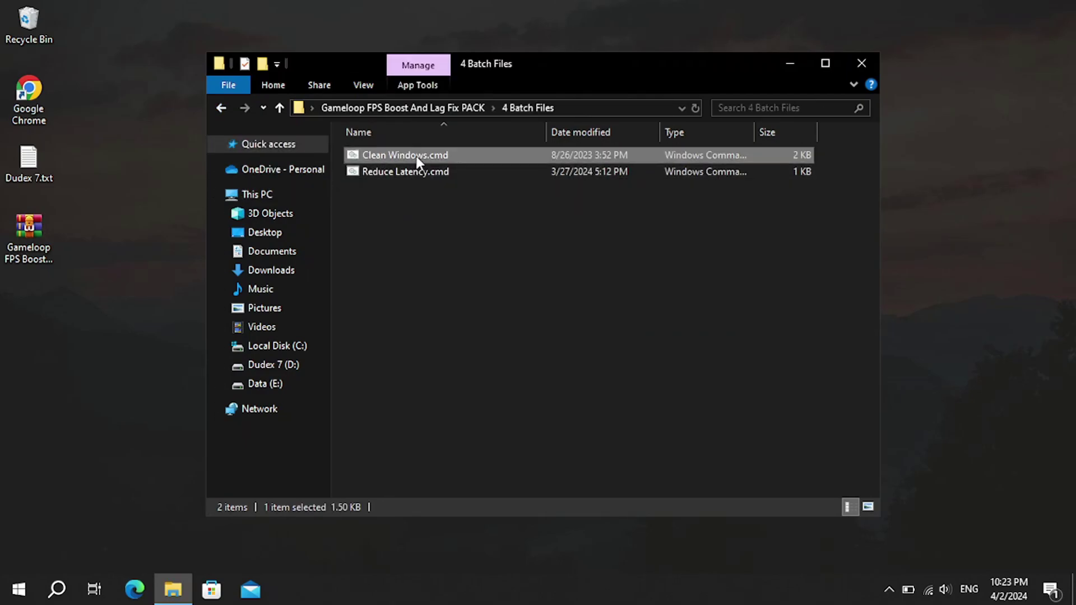
right_click(416, 156)
click(475, 223)
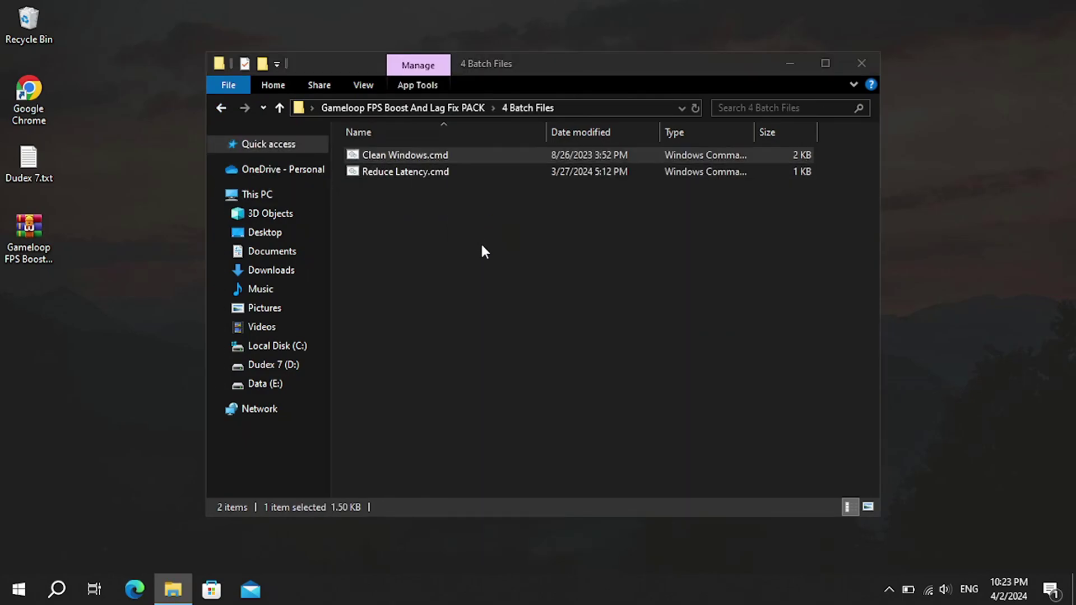
key(Return)
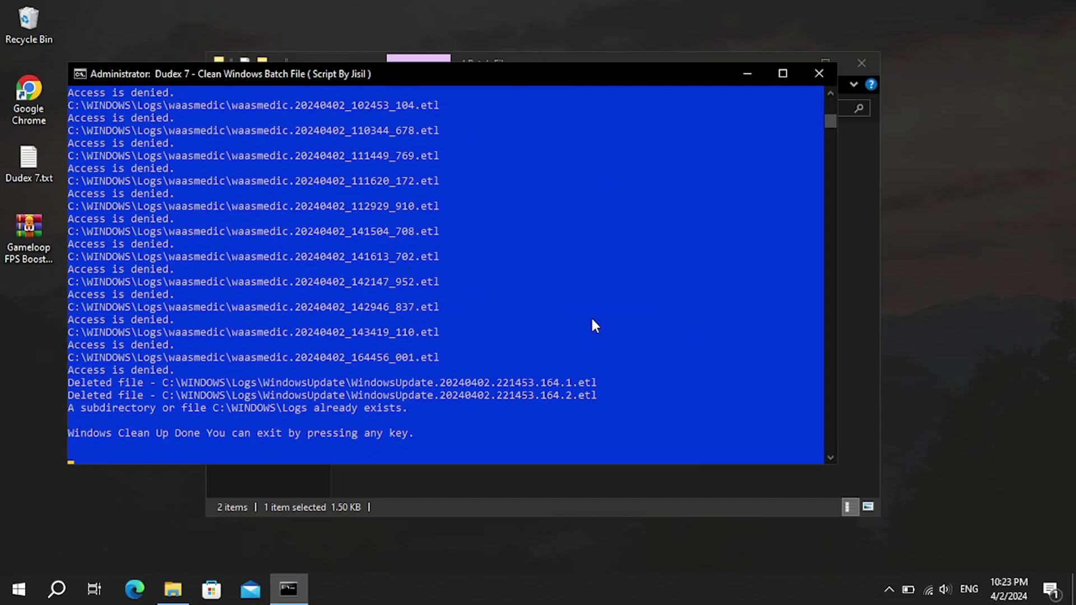
key(Return)
Run Reduce Latency.cmd as administrator, start its process and close the console once it completes
click(374, 170)
right_click(376, 165)
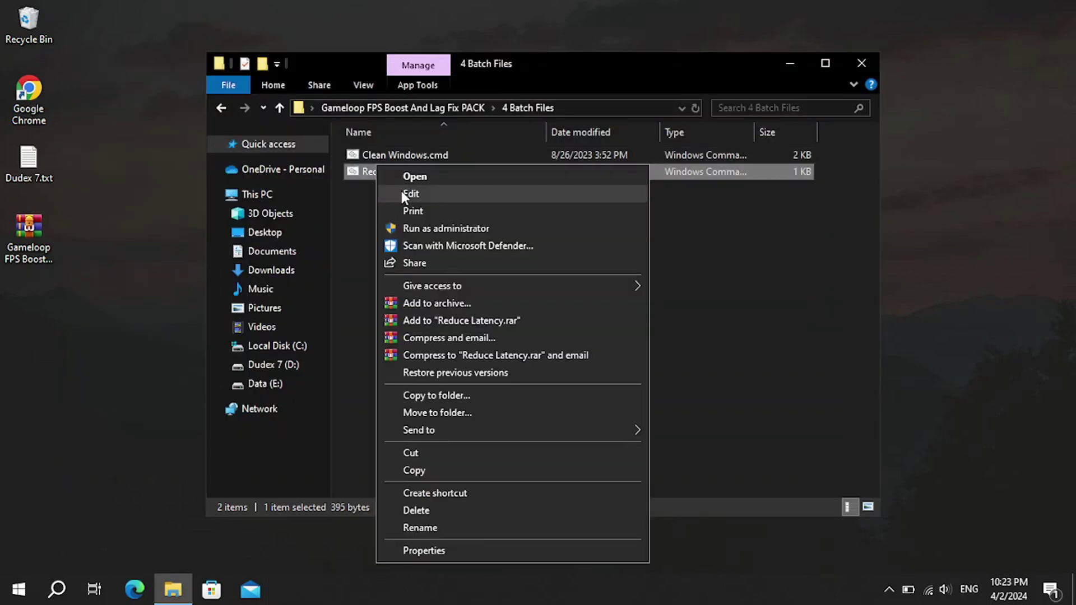
click(422, 227)
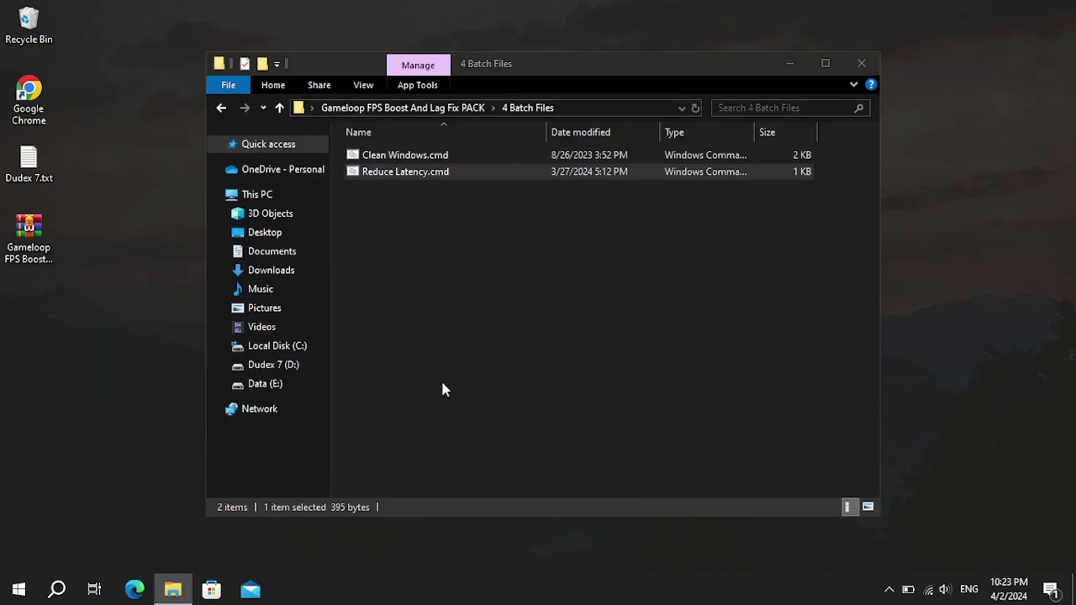
key(Return)
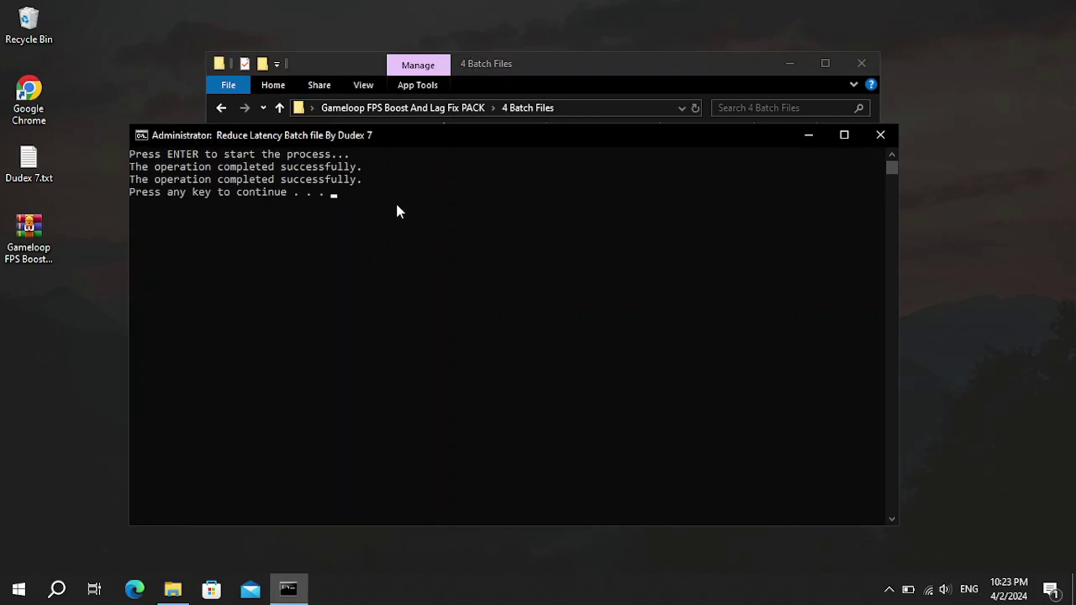
key(Return)
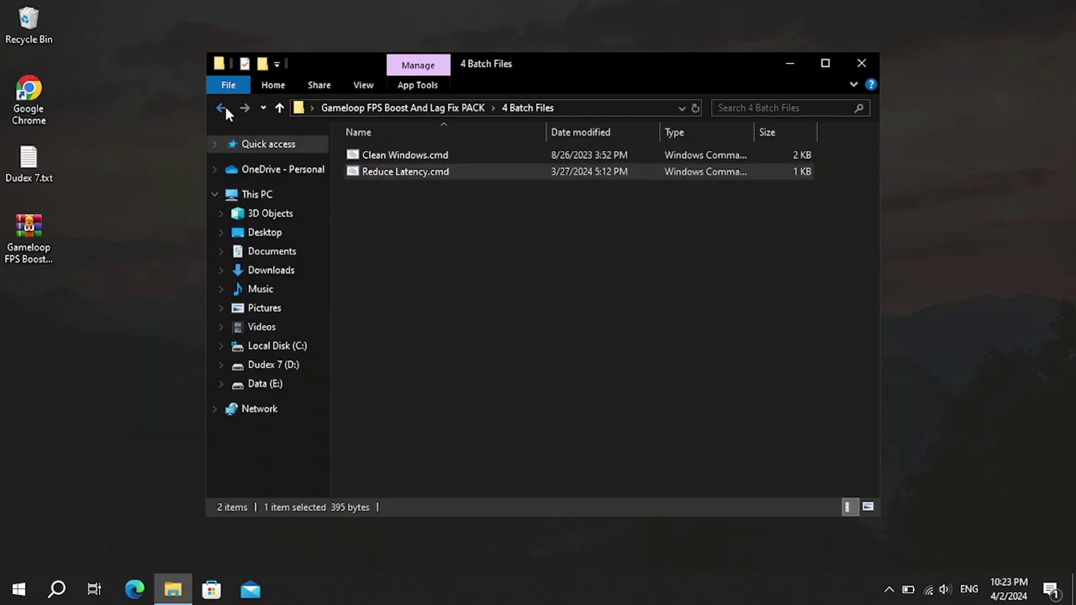
Open the pack's 5 Wise Game Booster folder and install the booster with WGBSetup_1.5.7.81.exe
click(223, 107)
double_click(391, 220)
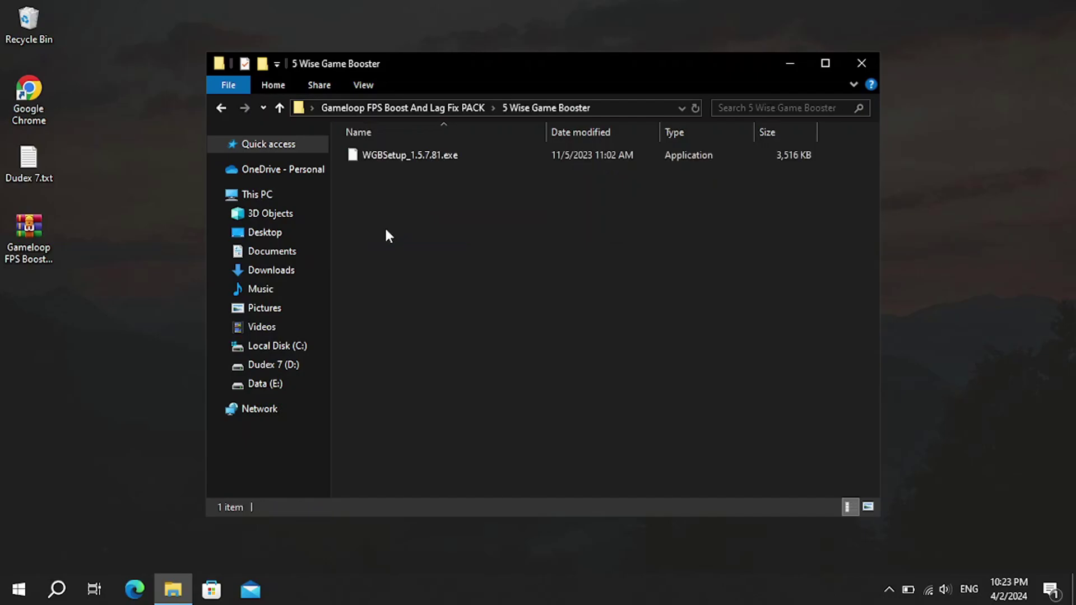
click(415, 159)
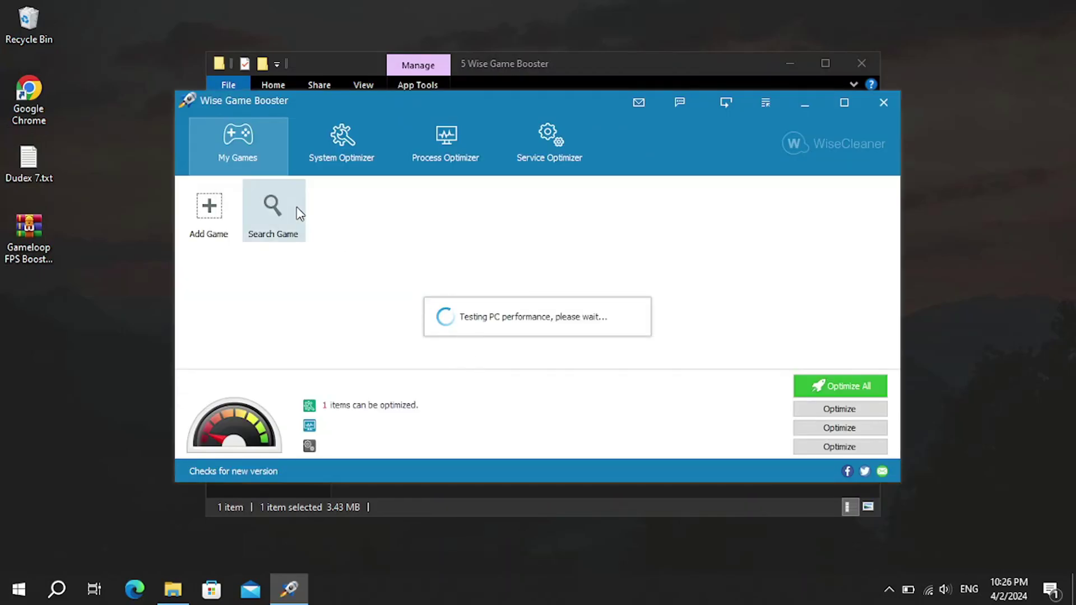
Add AppMarket.exe from the TxGameAssistant\AppMarket folder on drive E as a game in Wise Game Booster
click(209, 209)
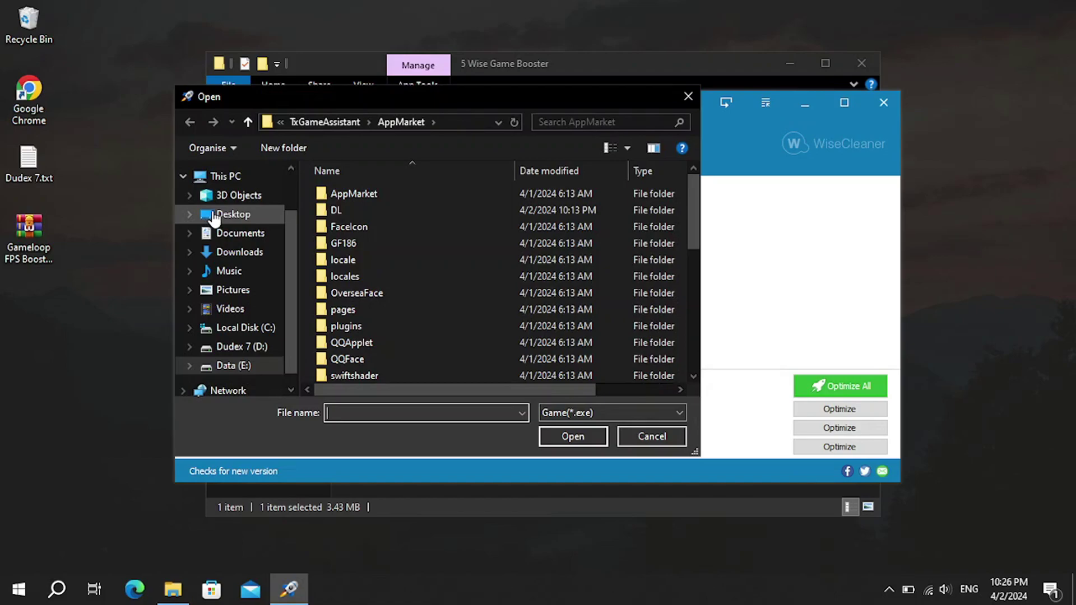
click(328, 123)
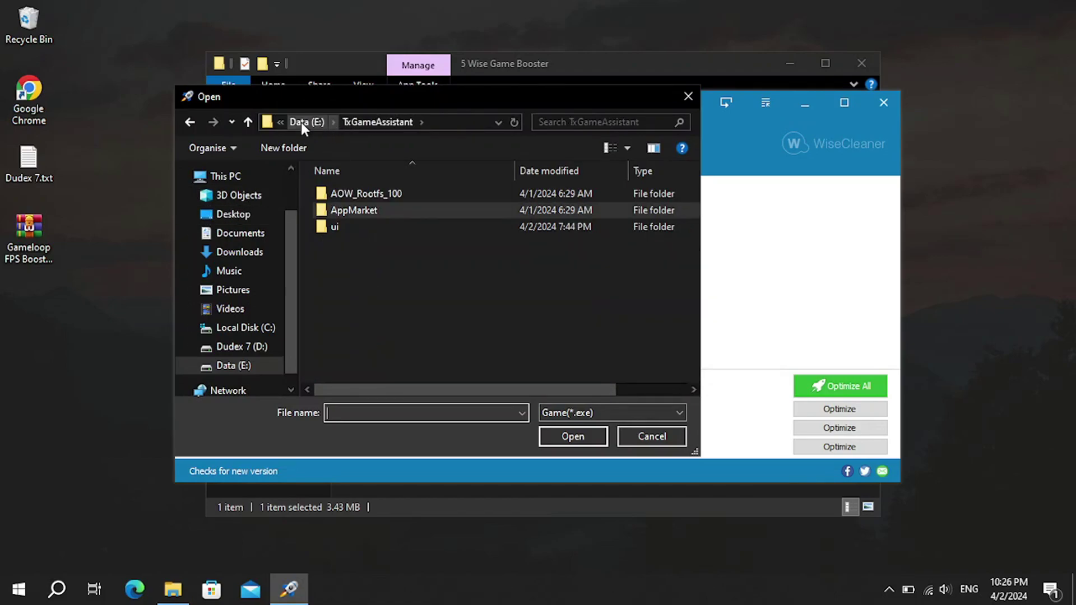
click(312, 121)
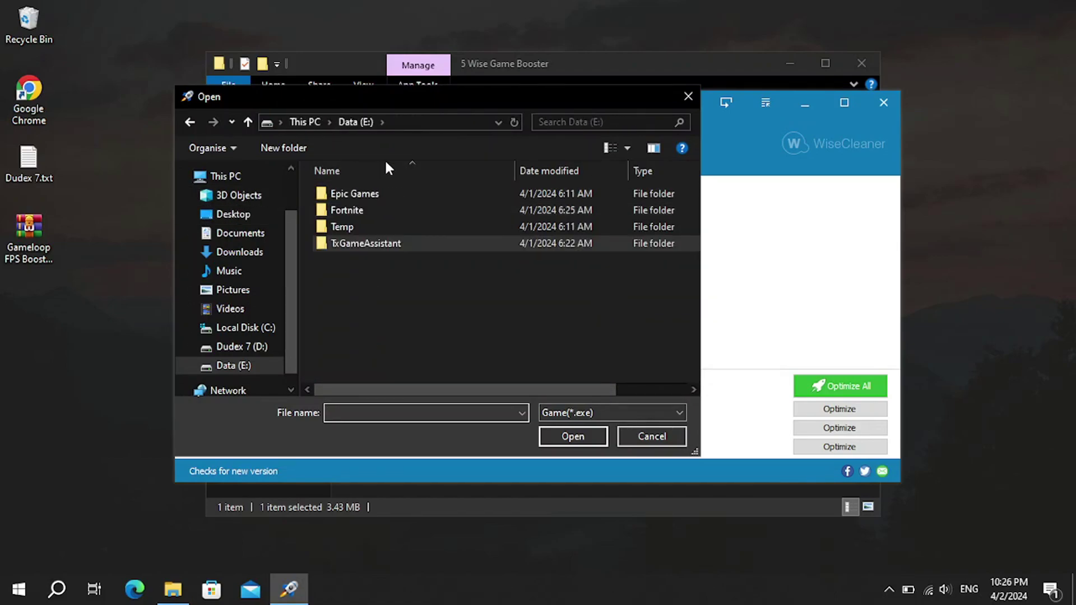
double_click(365, 246)
double_click(371, 209)
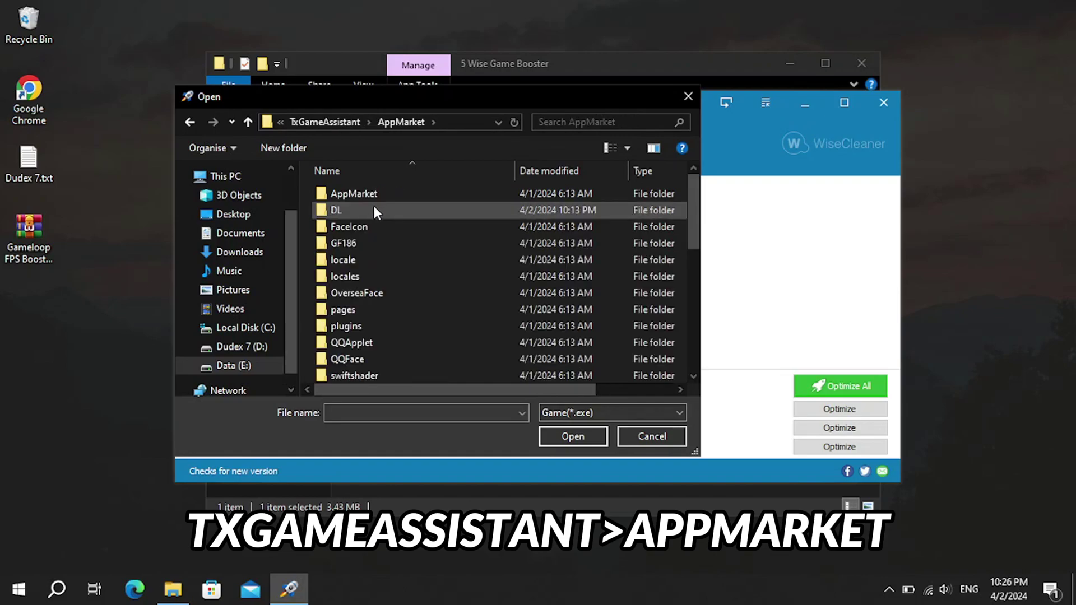
scroll(381, 213, down, 5)
scroll(378, 224, down, 1)
click(380, 258)
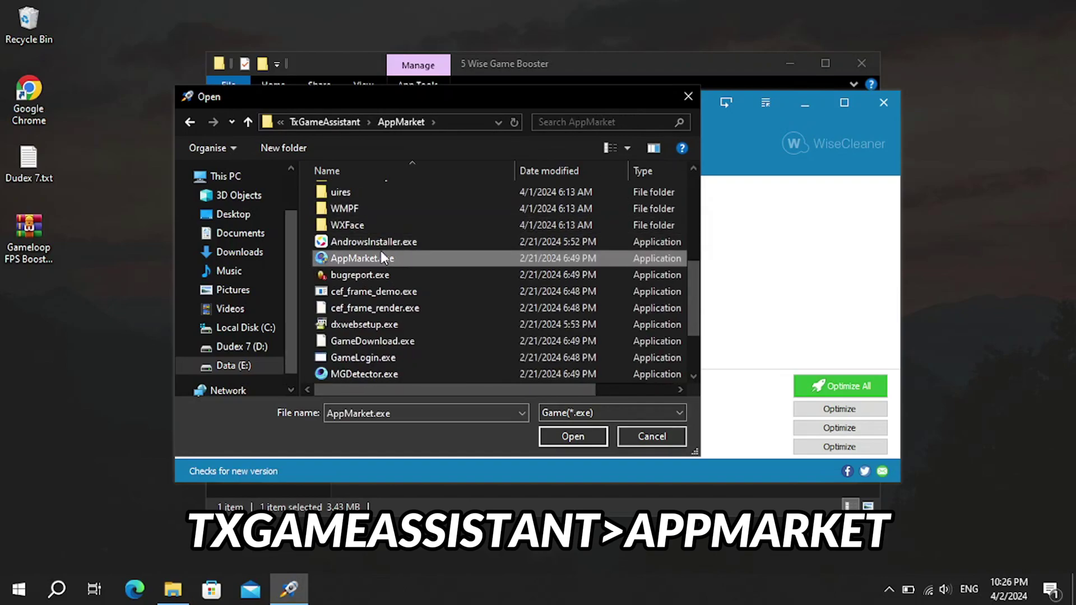
click(577, 444)
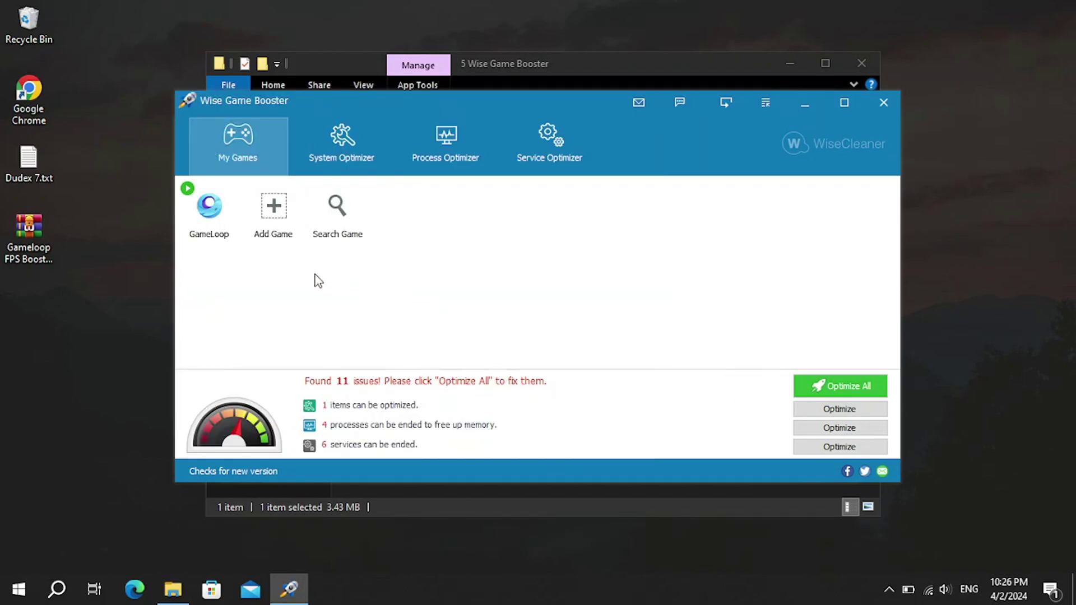
Optimize all the issues found by Wise Game Booster, then close the program
click(852, 387)
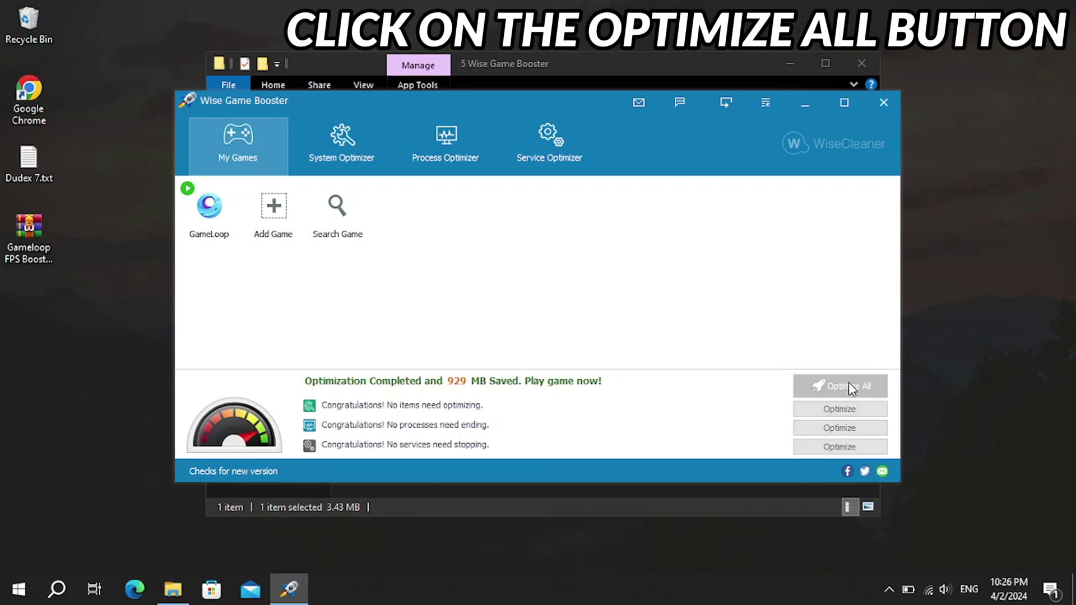
click(884, 103)
Open the pack's 6 UltimatePerf Power Plan folder and run Add Power Plan.bat to add the Ultimate Performance plan
click(221, 108)
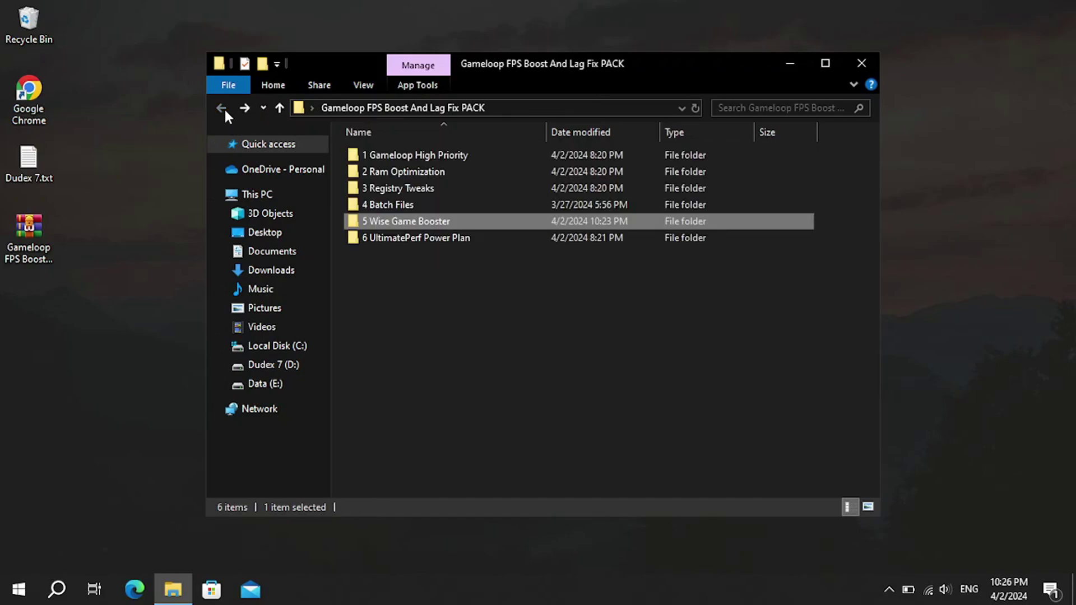
double_click(435, 233)
double_click(430, 154)
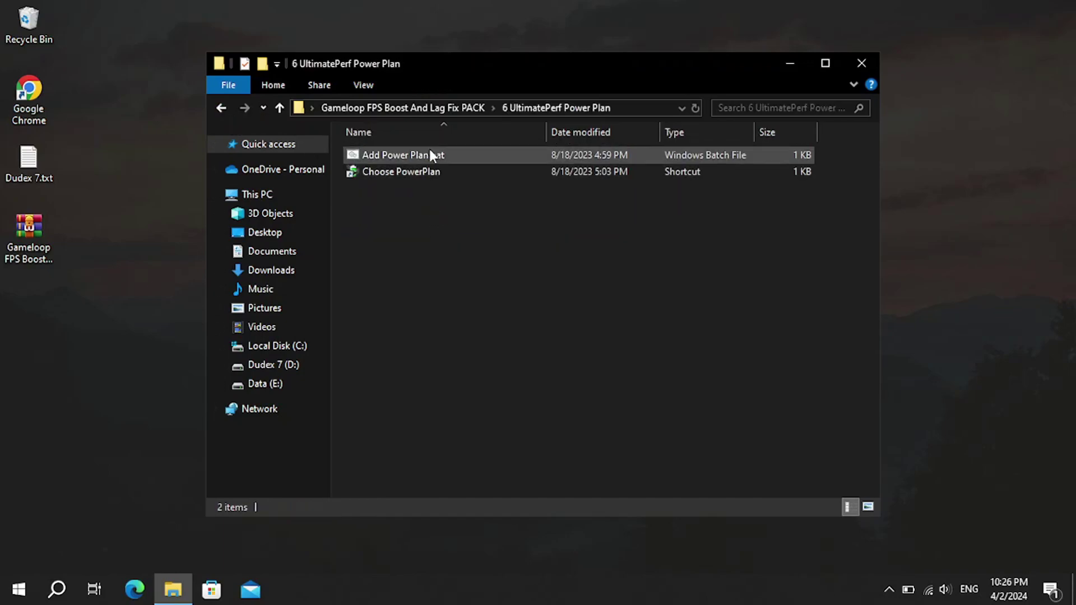
key(Return)
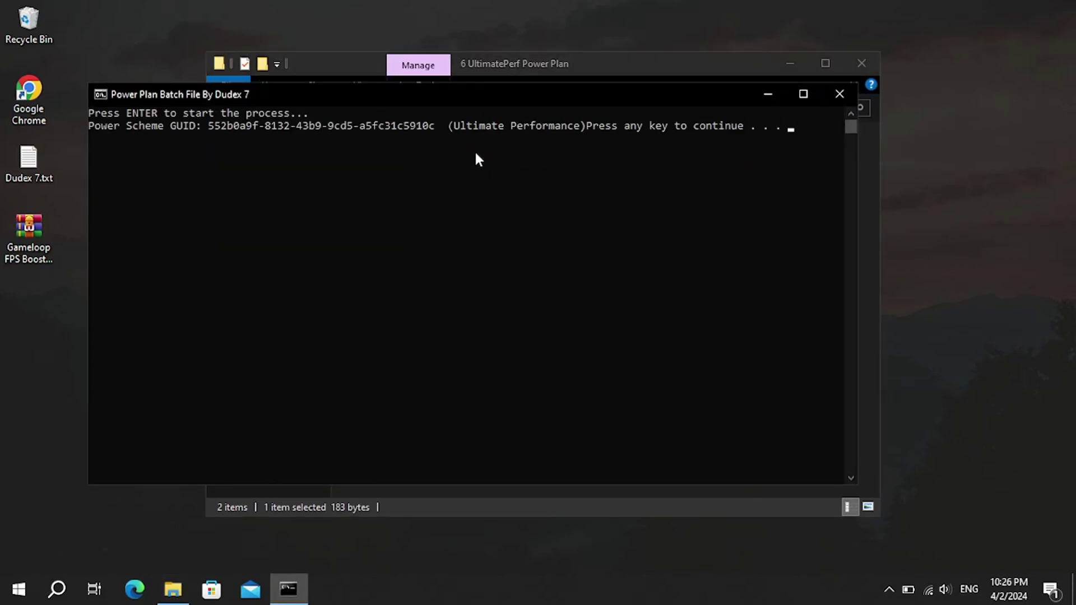
key(Return)
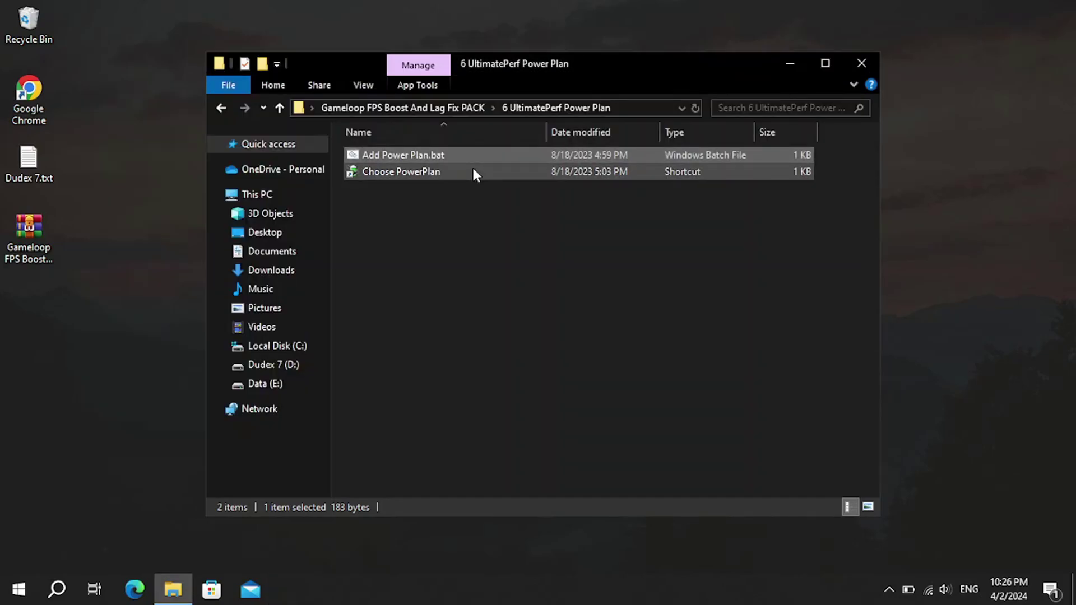
Open the Choose PowerPlan shortcut, activate the Ultimate Performance plan, and close the Power Options and folder windows
double_click(473, 171)
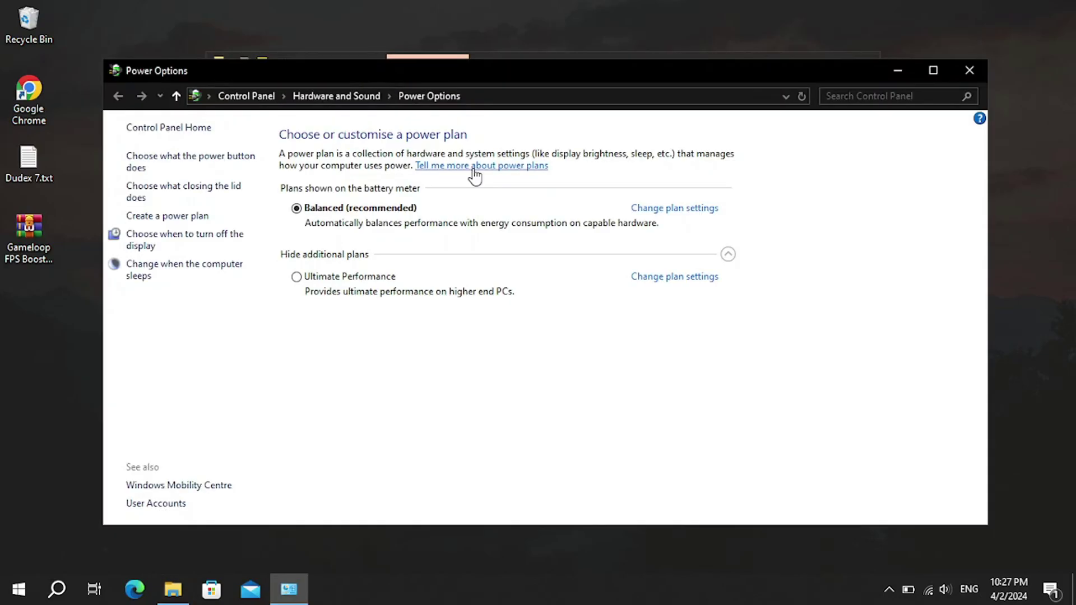
click(297, 277)
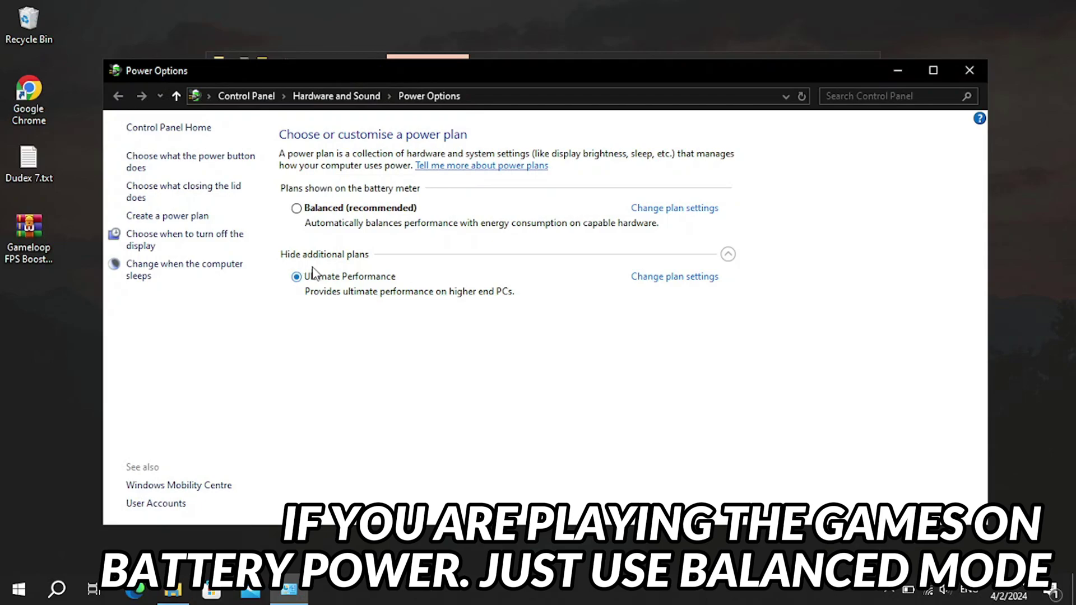
click(969, 70)
click(870, 64)
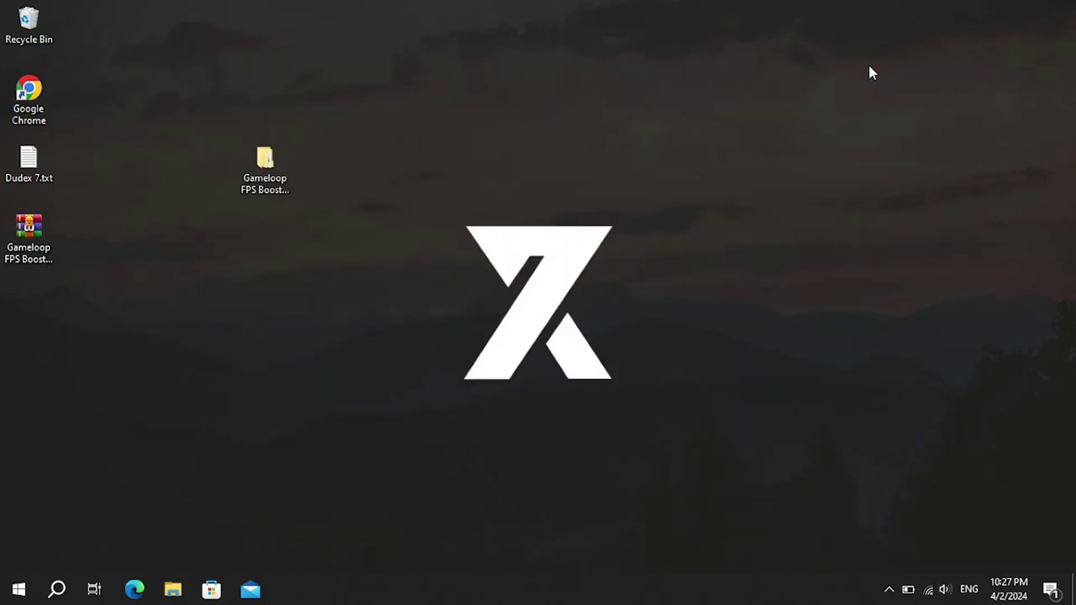
right_click(652, 194)
click(670, 235)
right_click(588, 180)
click(620, 226)
right_click(591, 190)
click(606, 235)
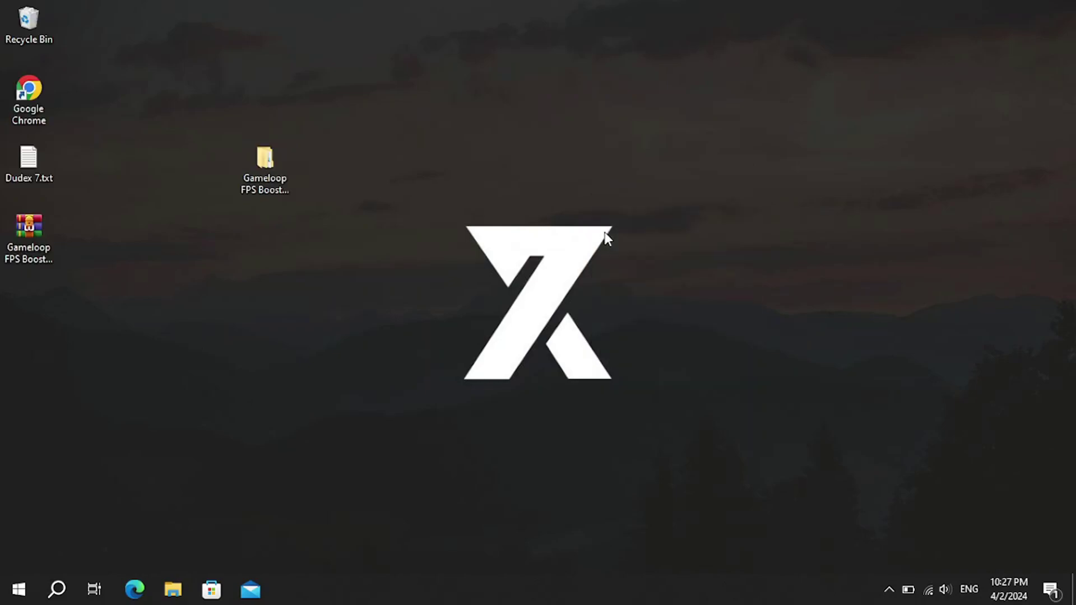